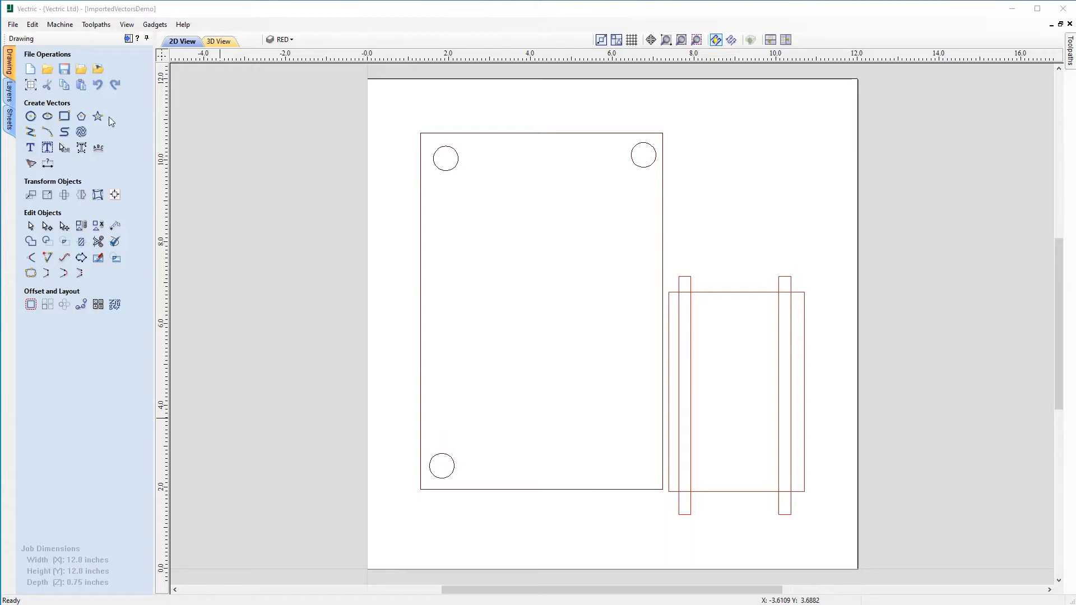
- Open the ImportedVectorsDemo AutoCAD file as a new job, discarding unsaved changes to the current one
left_click(48, 69)
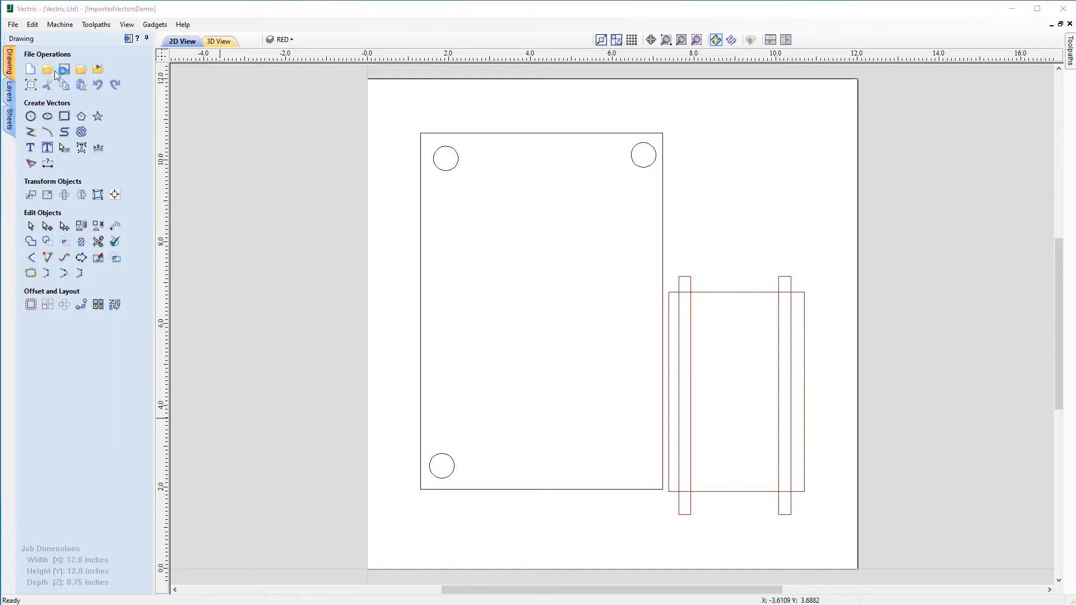
left_click(374, 198)
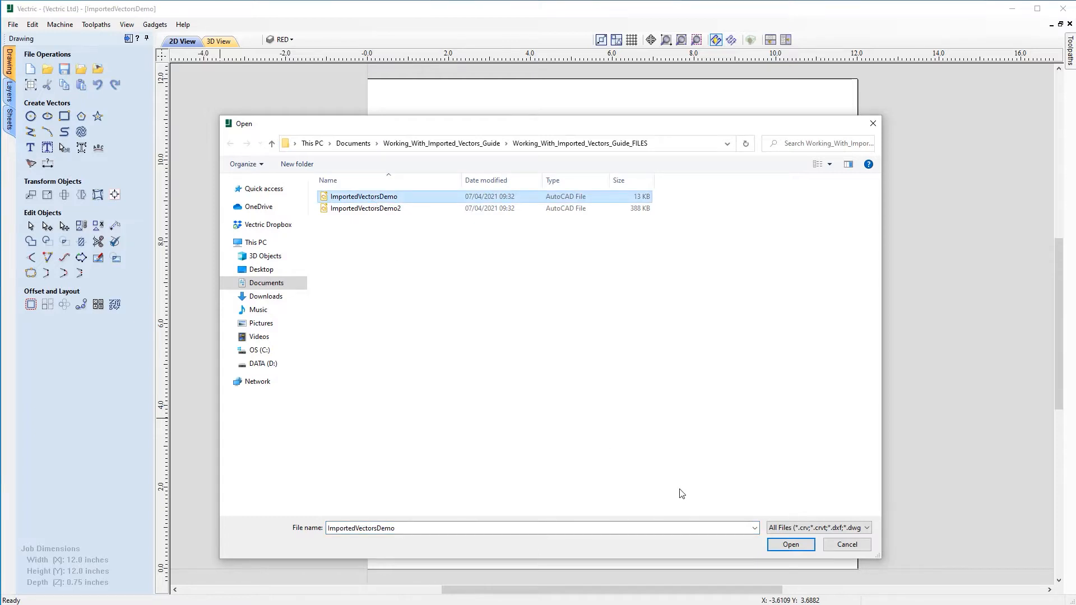
left_click(859, 528)
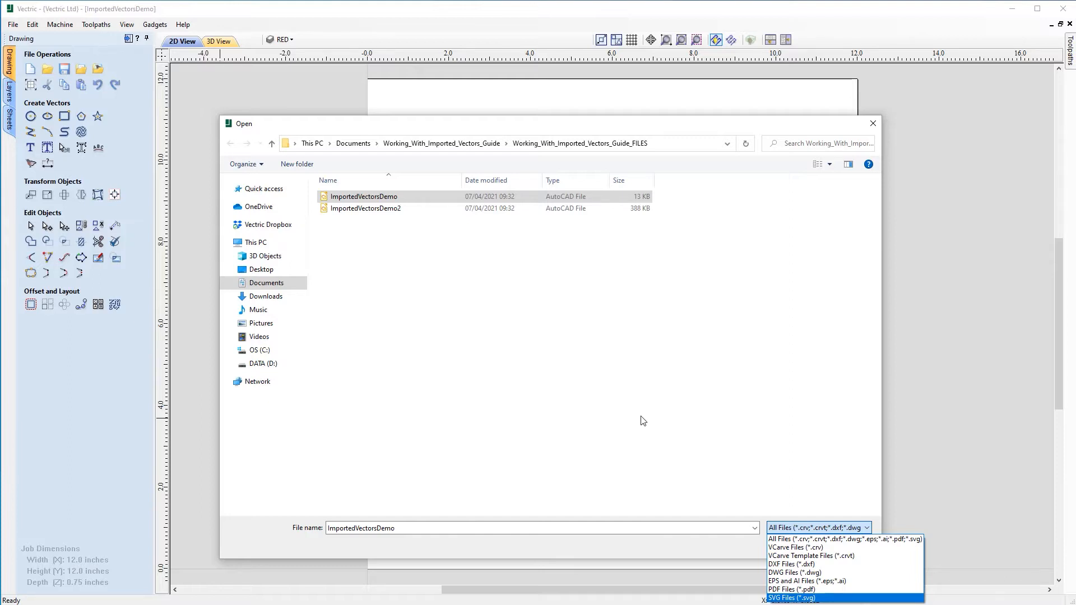
left_click(620, 404)
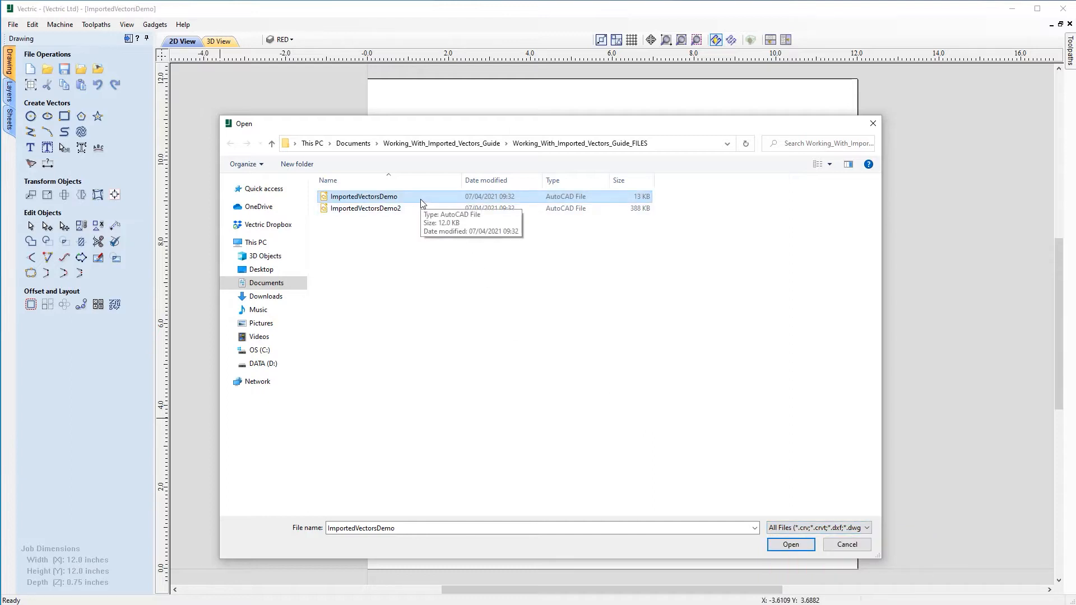
double_click(422, 203)
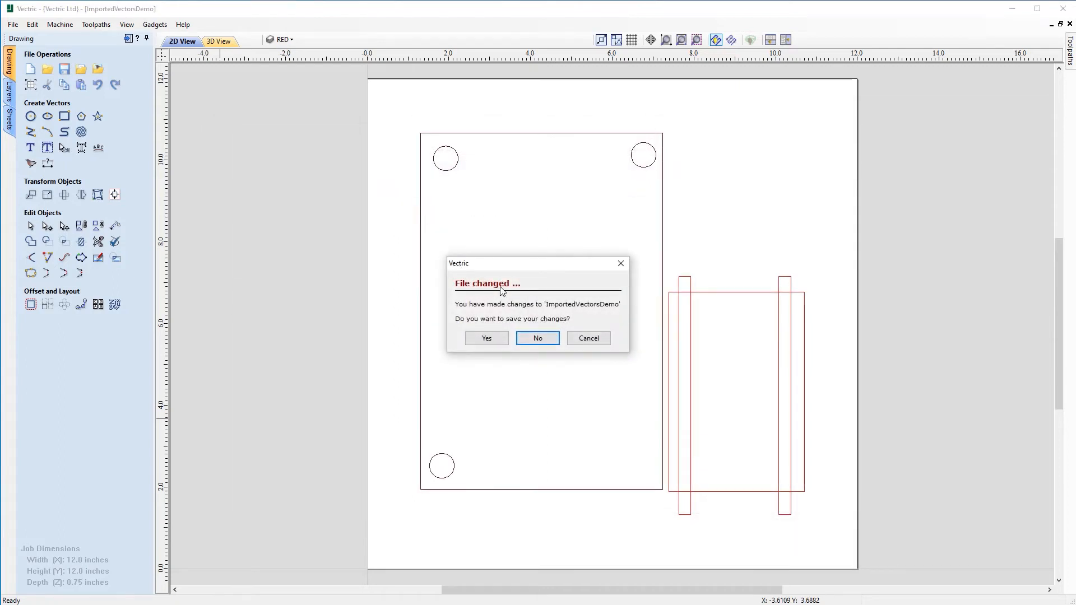
left_click(544, 340)
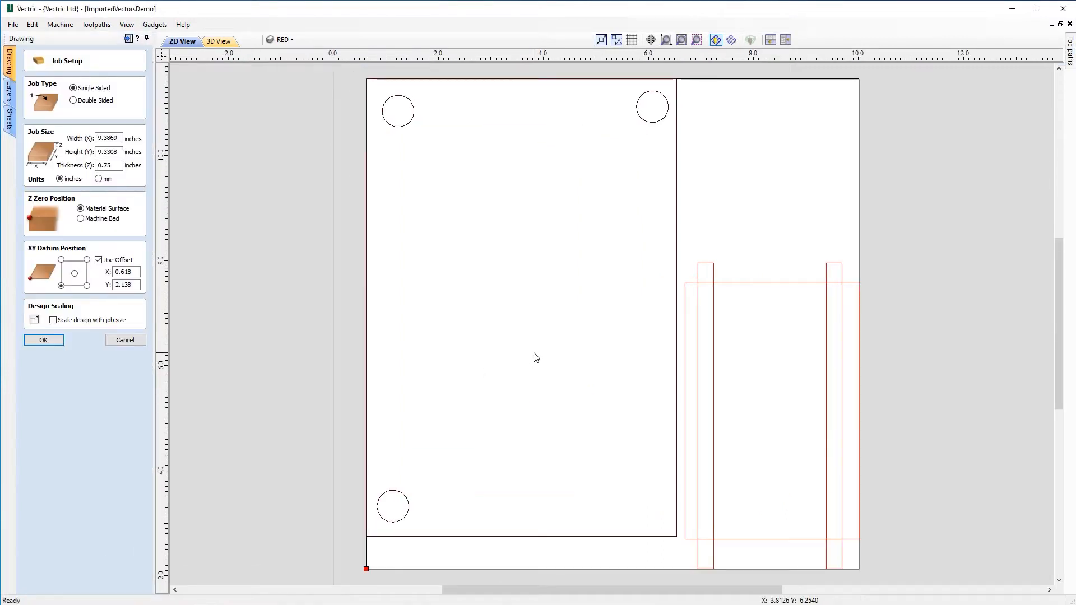
- Turn off the XY datum offset in the job setup for the opened drawing
scroll(536, 357, "down", 1)
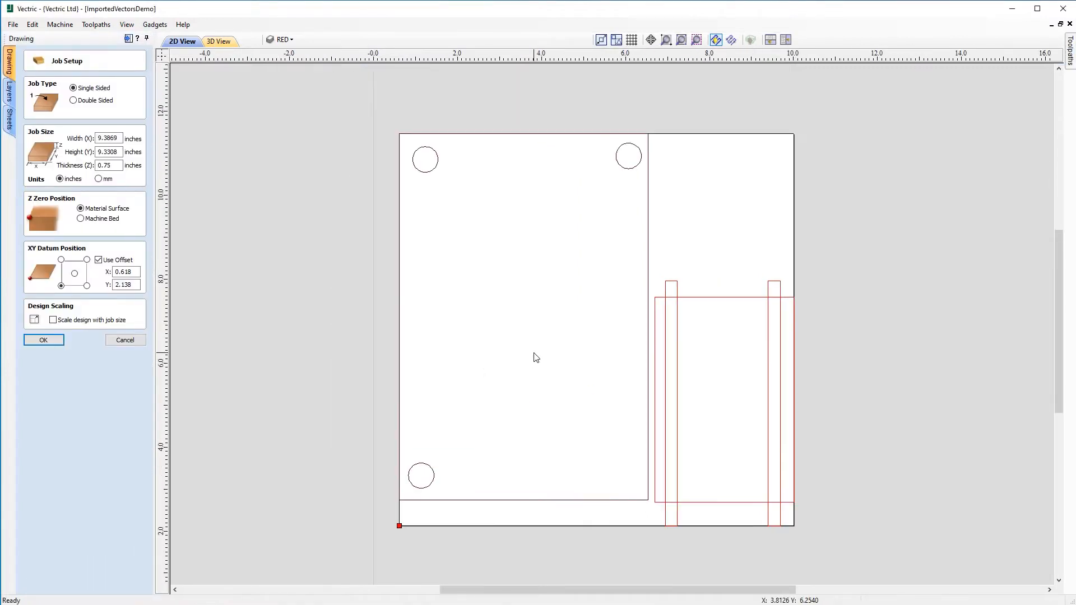
scroll(533, 352, "down", 1)
left_click_drag(1057, 338, 1058, 352)
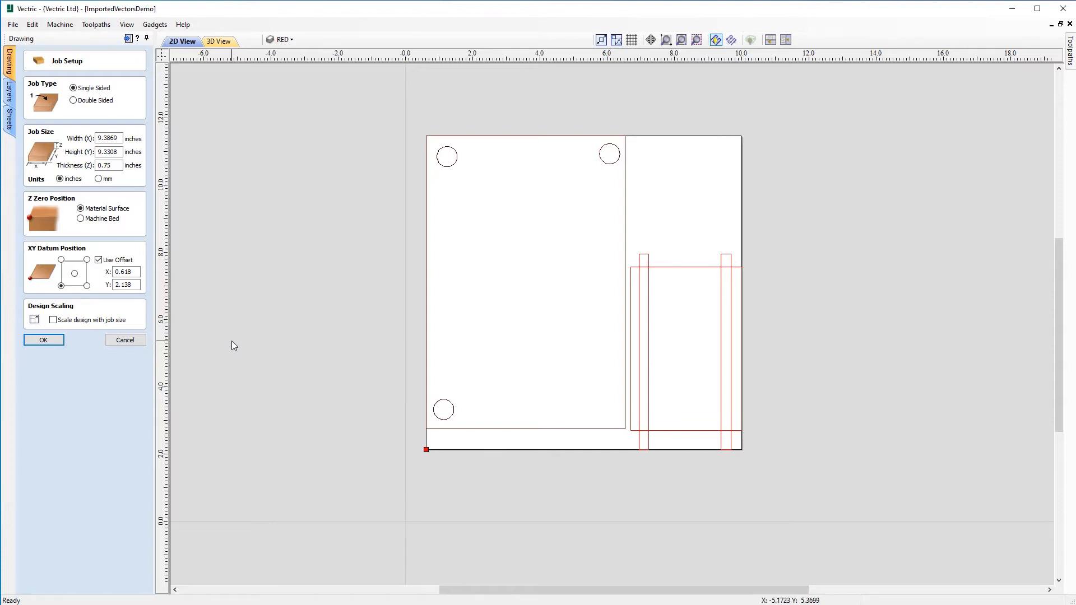
scroll(645, 341, "down", 1)
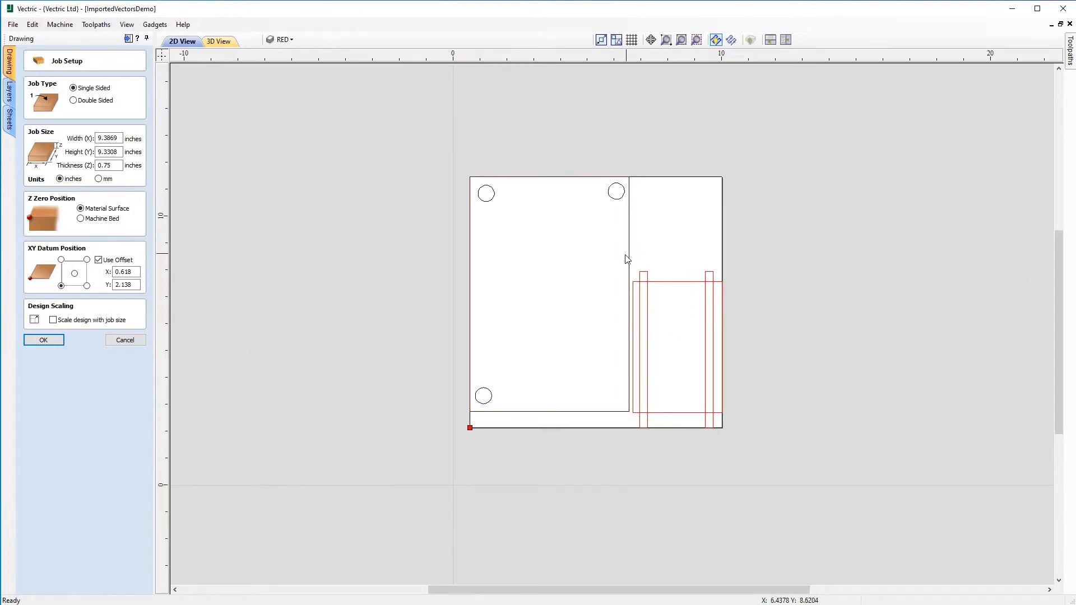
scroll(626, 259, "up", 1)
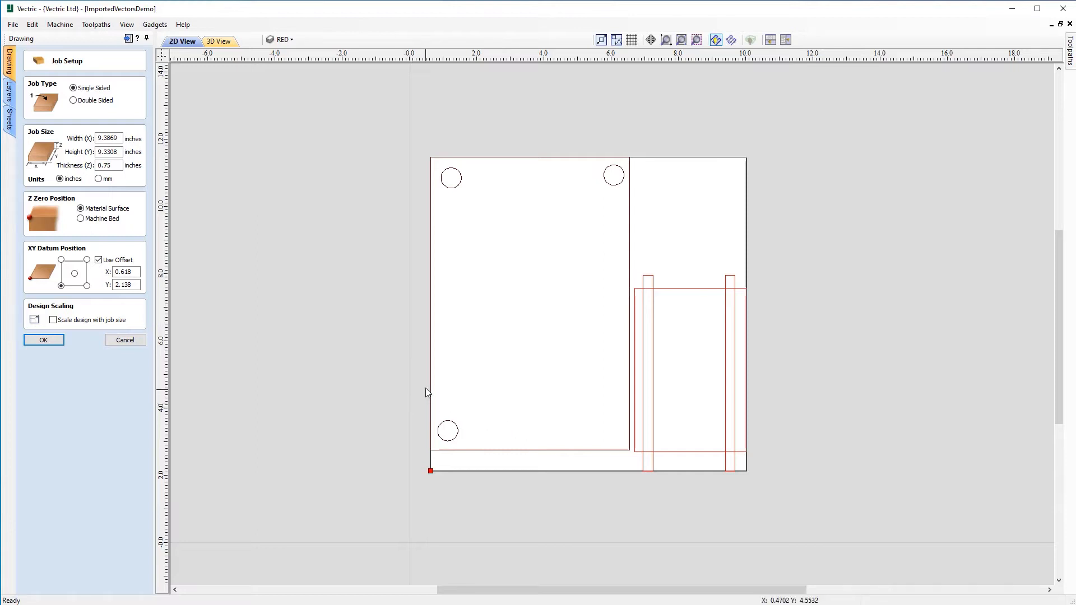
left_click(99, 261)
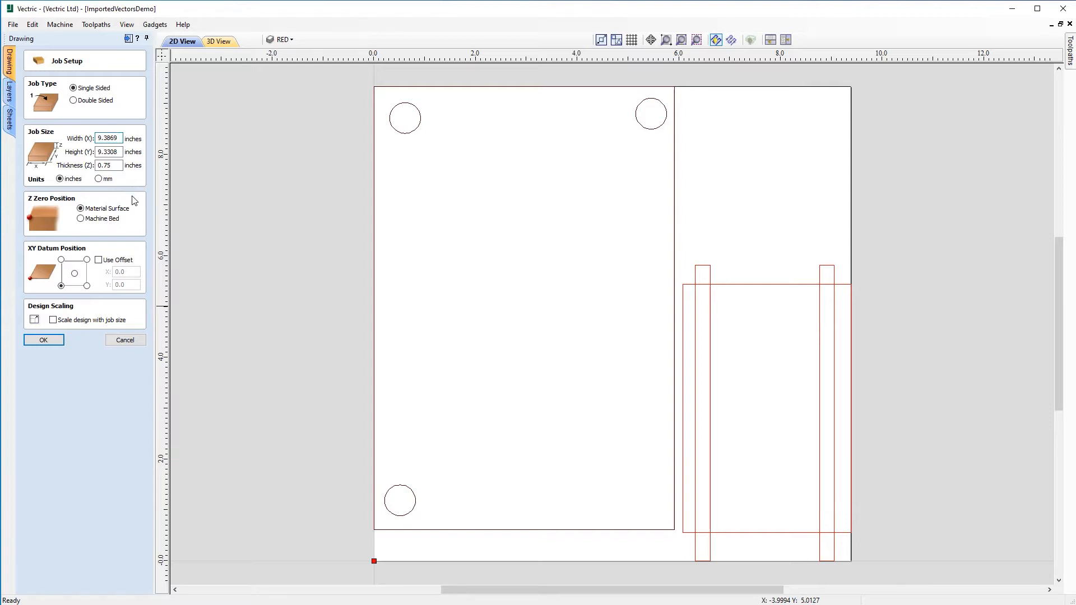
- Set the job width and height to 10 inches each and place the XY datum at the centre of the material
key("BackSpace")
key("BackSpace")
key("BackSpace")
key("BackSpace")
key("BackSpace")
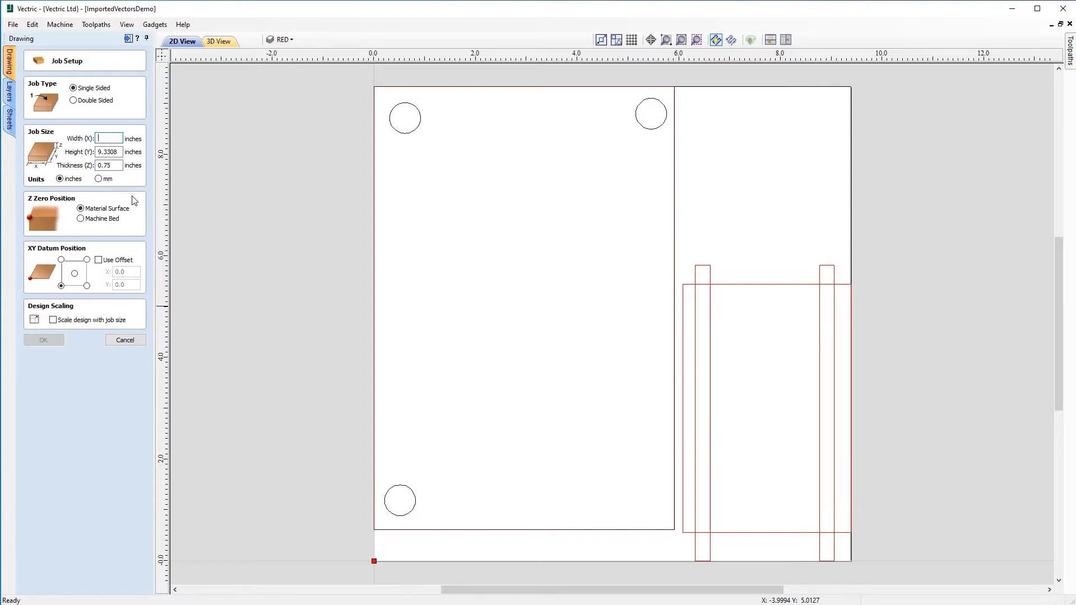
type("10")
double_click(119, 152)
type("1")
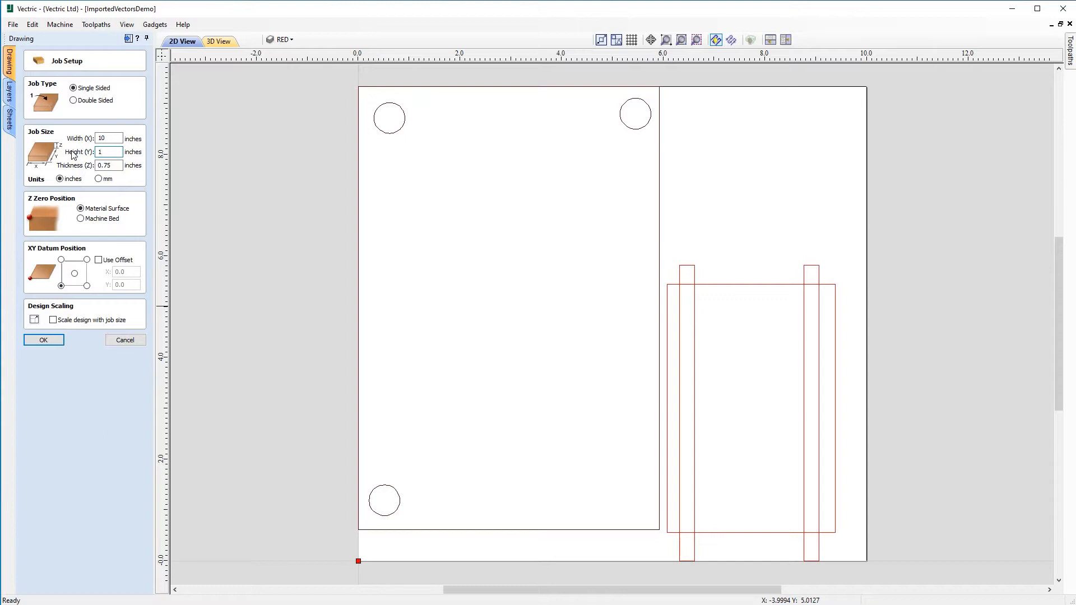
type("0")
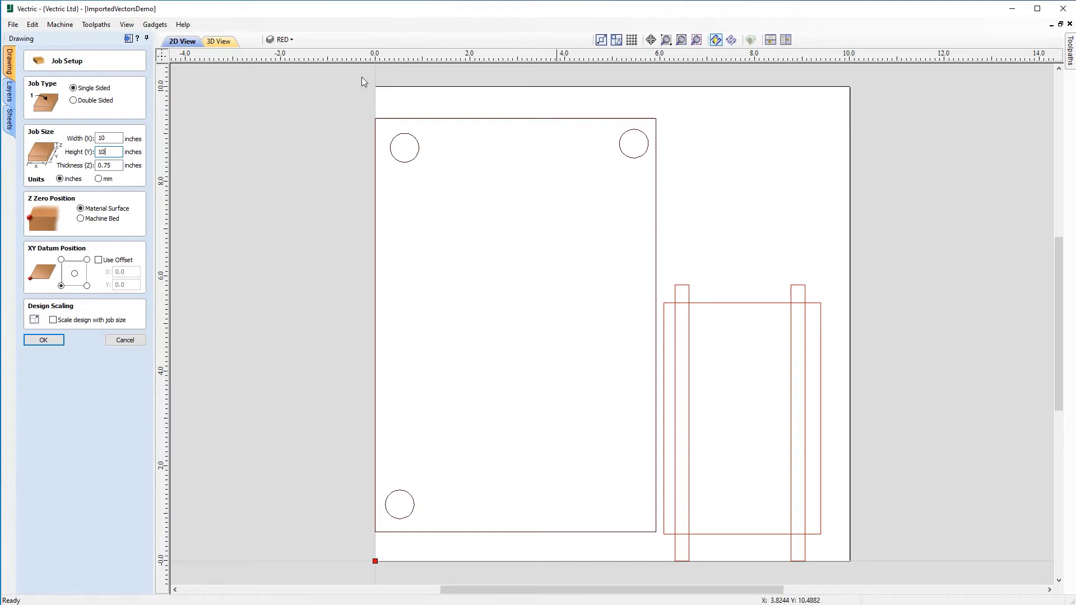
left_click(75, 274)
- Set the job size to 12 by 12 inches, place the XY datum at the material's lower-left corner, and accept the setup
left_click(102, 138)
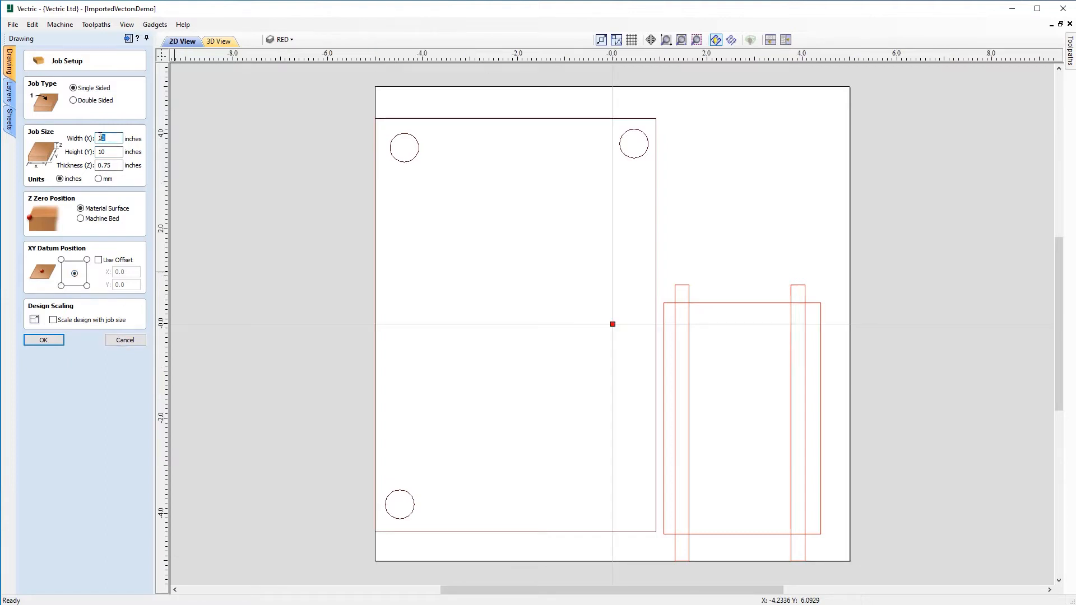
type("12")
key("Tab")
type("1")
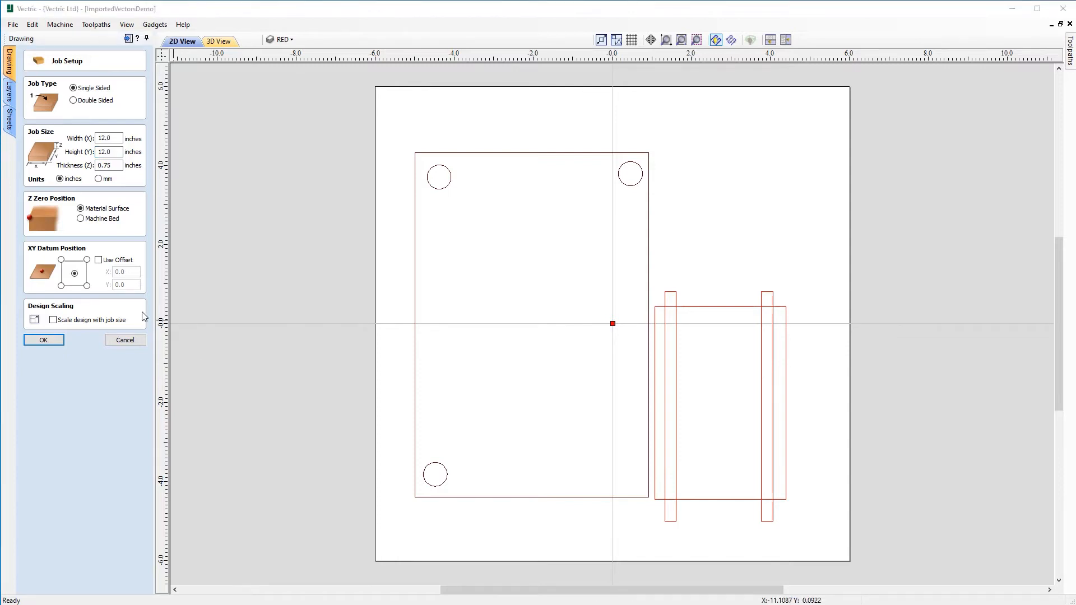
left_click(61, 286)
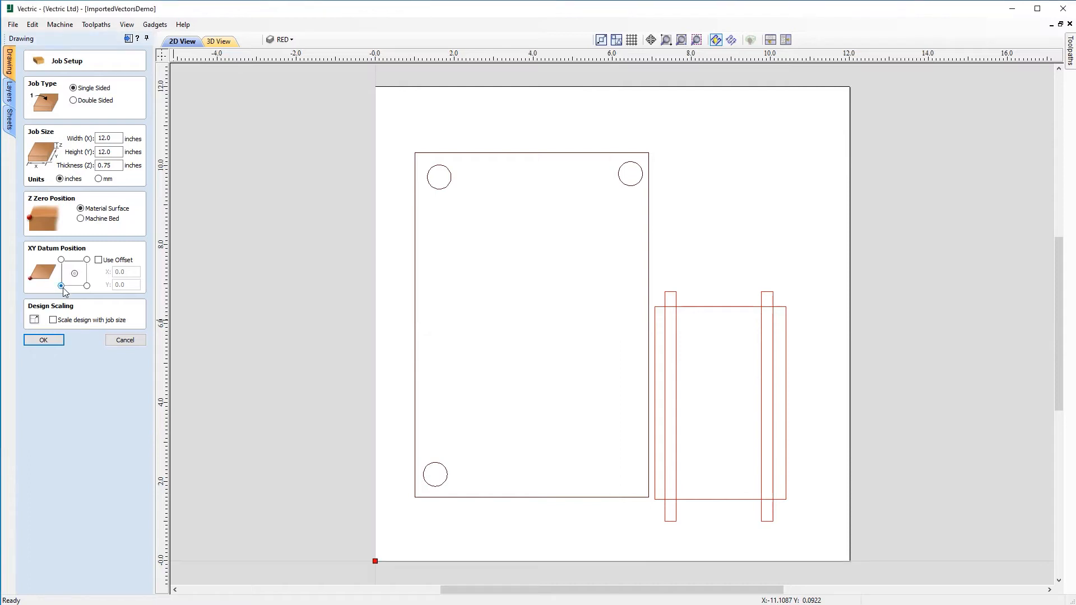
left_click(56, 343)
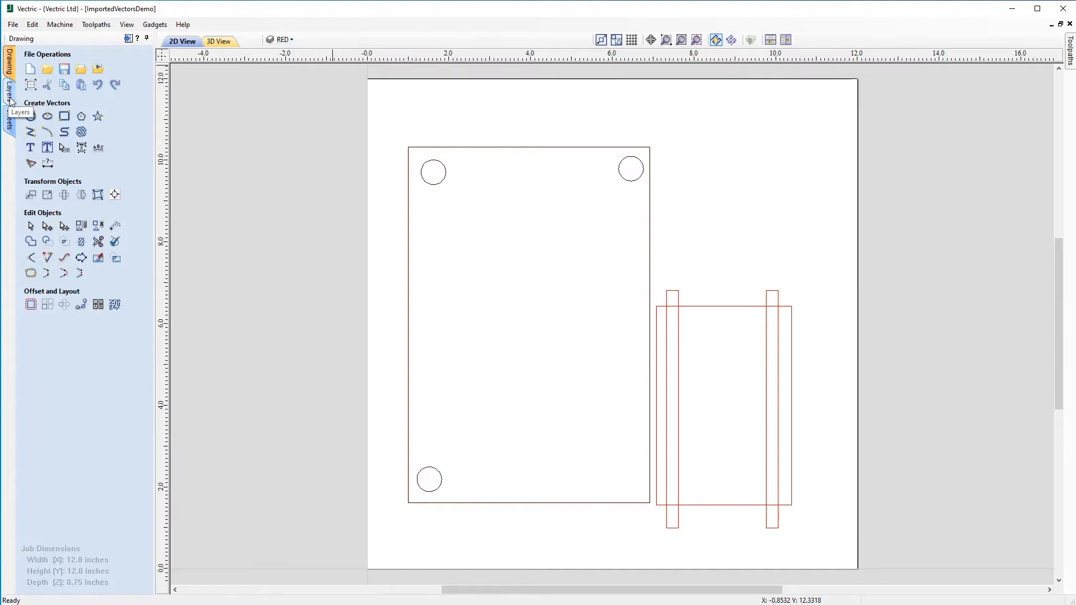
- Hide the 0, DEFAULT and RED layers, and show DEFAULT and RED again one by one to examine which vectors each holds
left_click(292, 39)
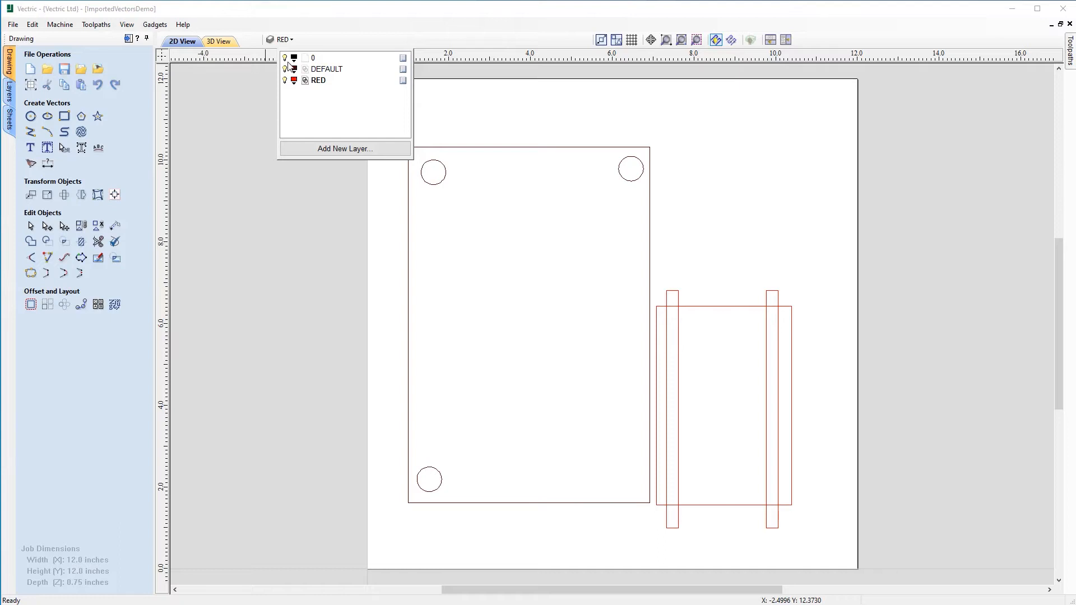
left_click(285, 69)
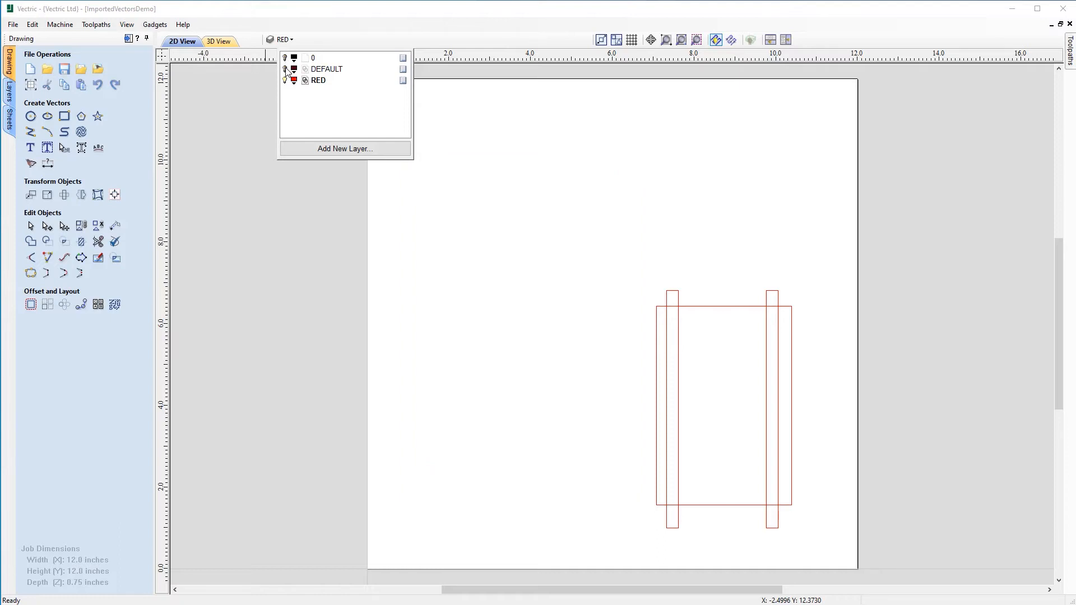
left_click(284, 80)
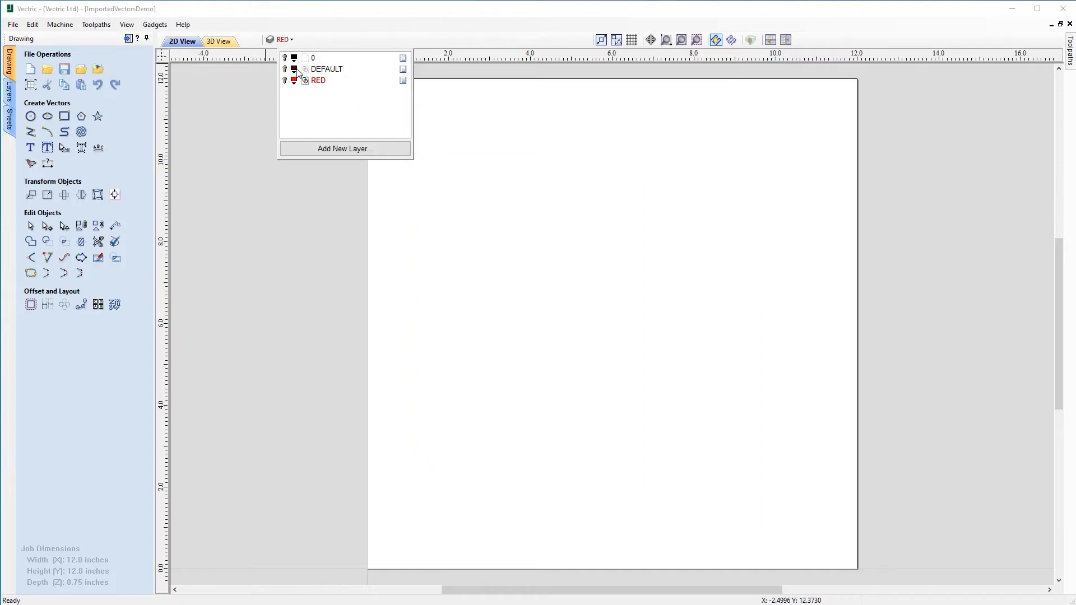
left_click(285, 69)
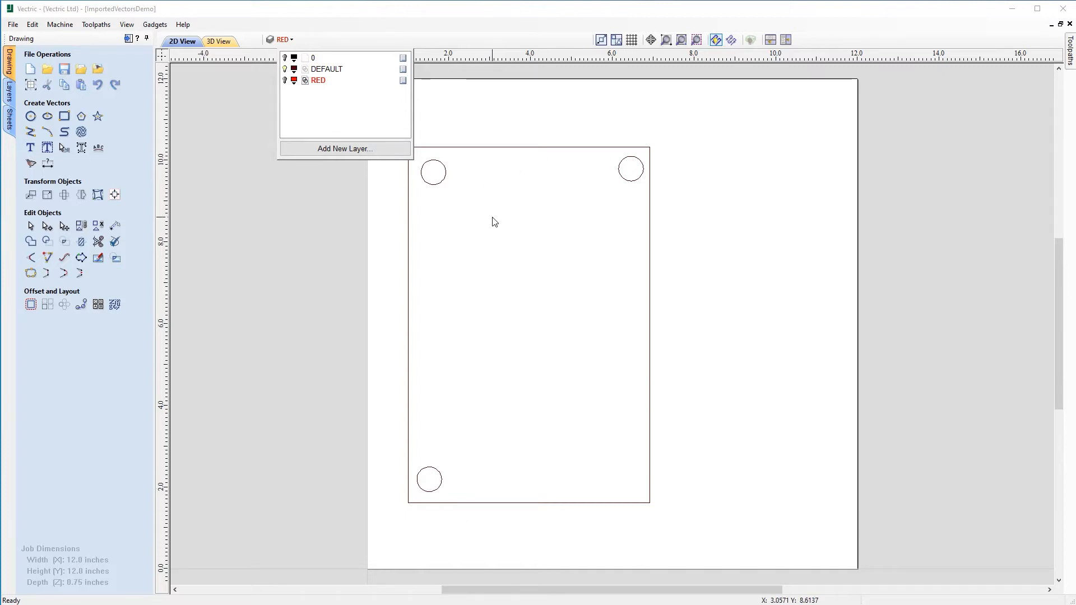
left_click(285, 81)
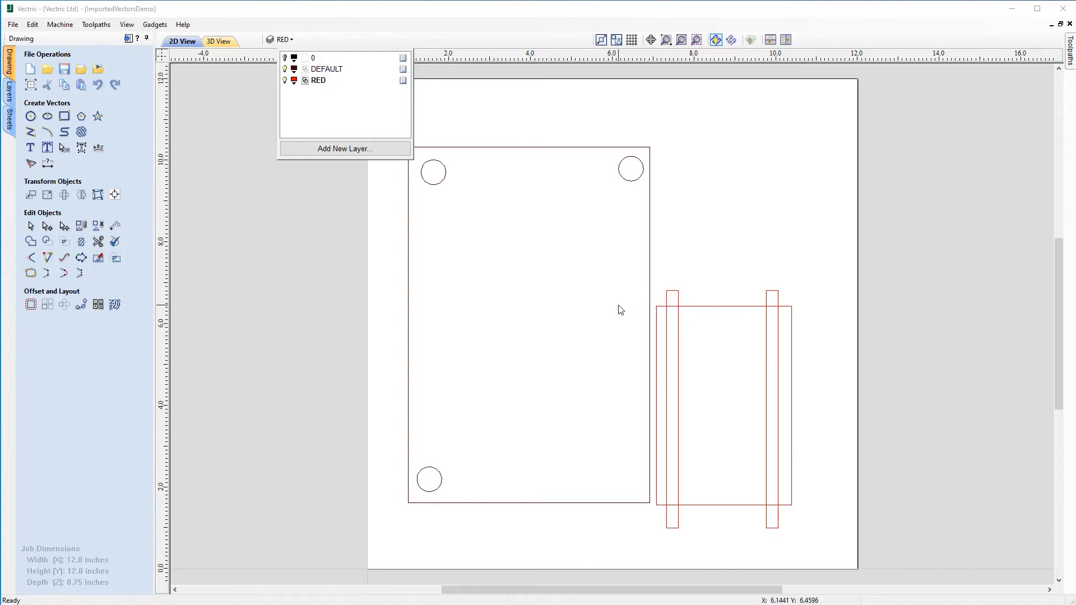
left_click(282, 285)
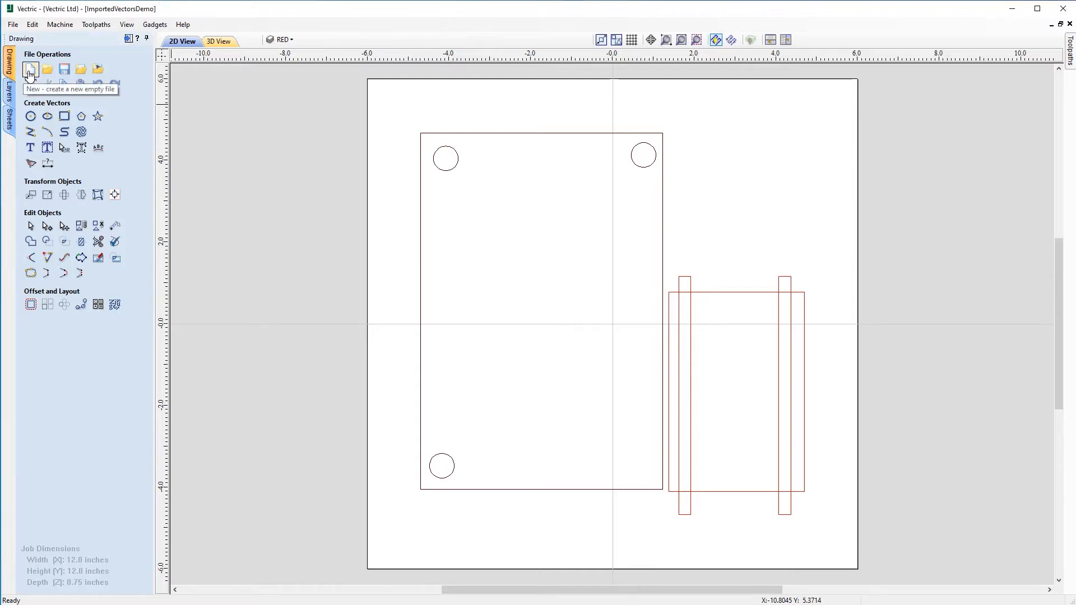
- Create a new single-sided job of 12 by 12 inches, discarding unsaved changes to the current file
left_click(30, 69)
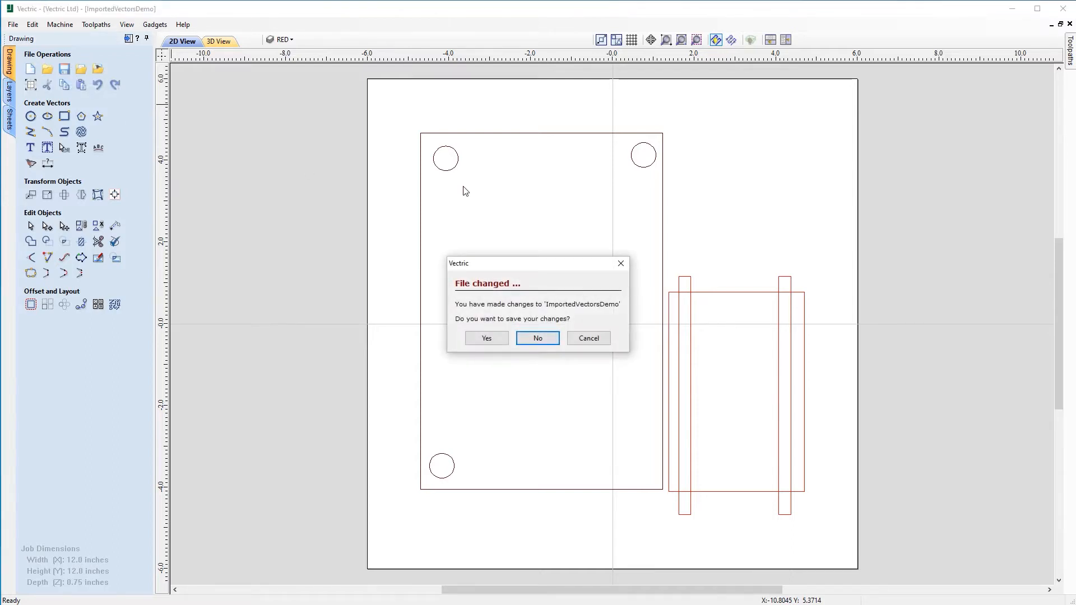
left_click(538, 338)
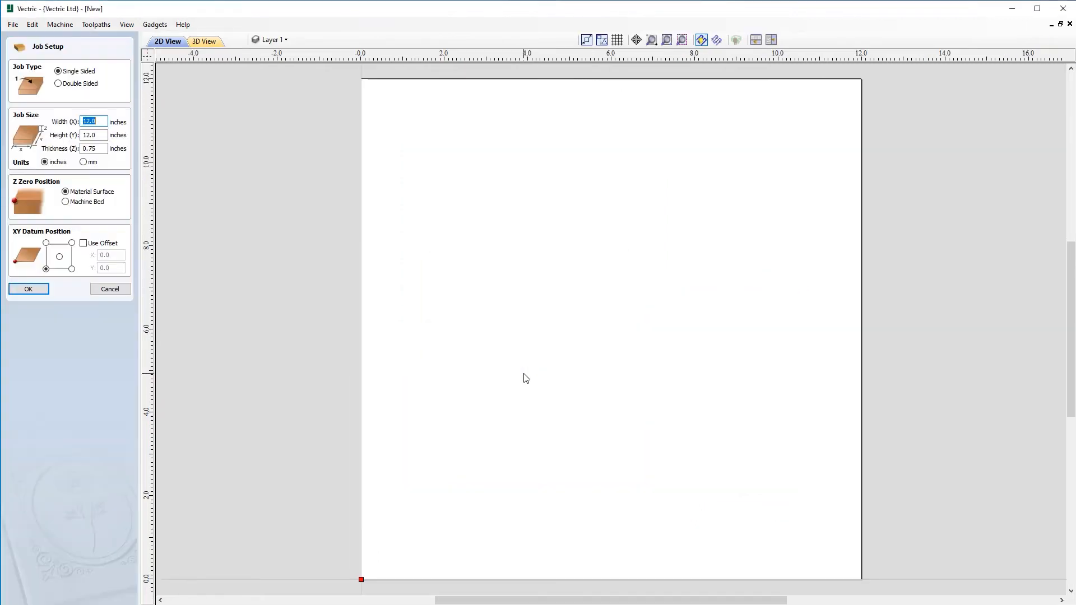
left_click(107, 121)
left_click(100, 135)
left_click(45, 291)
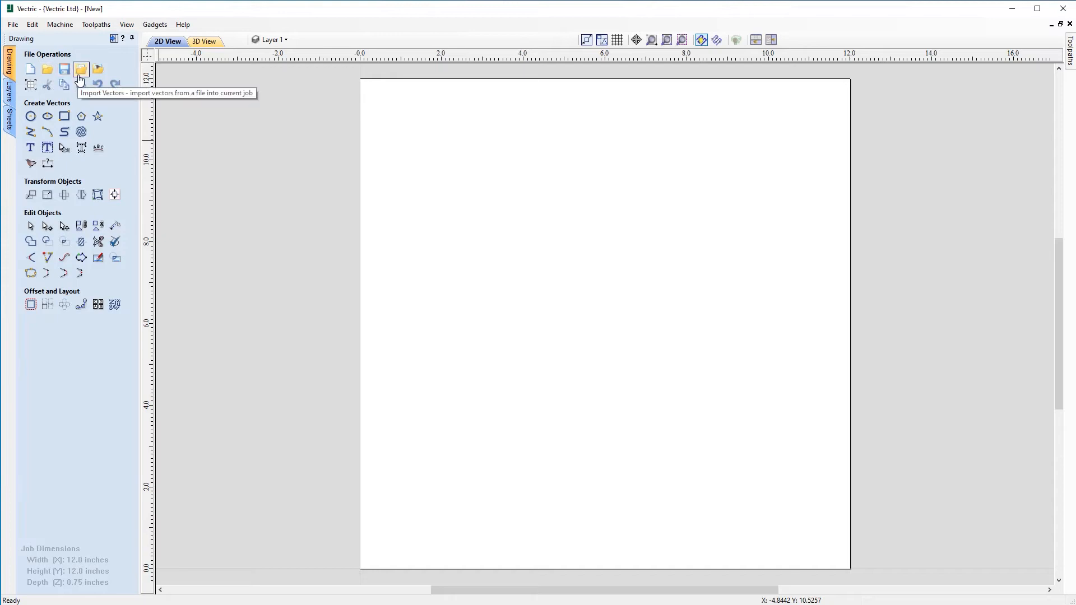
- Import the vectors from the ImportedVectorsDemo file into the blank job and deselect them
left_click(80, 70)
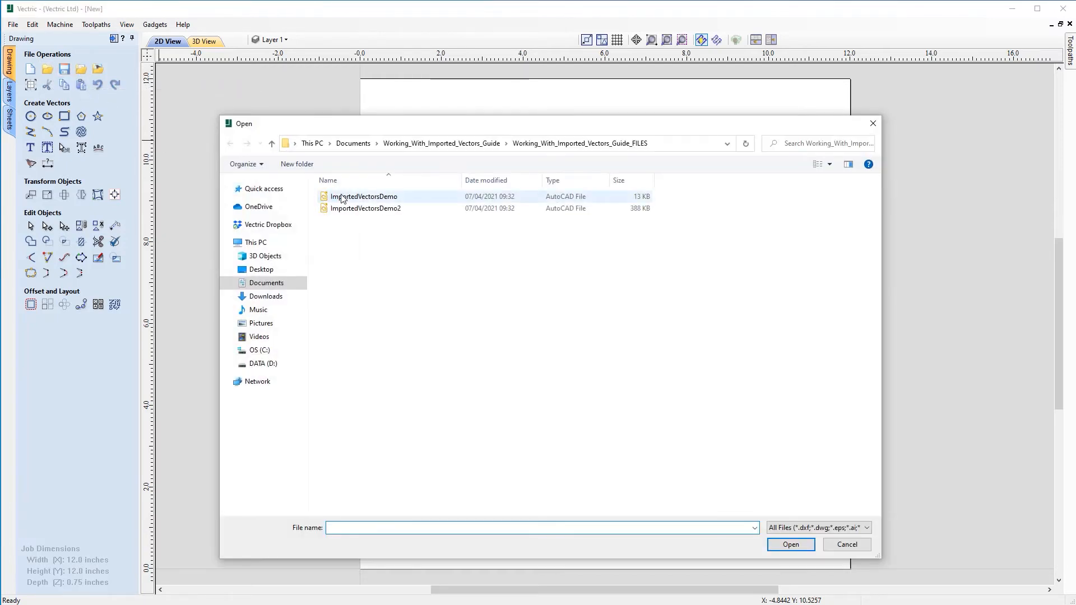
left_click(343, 197)
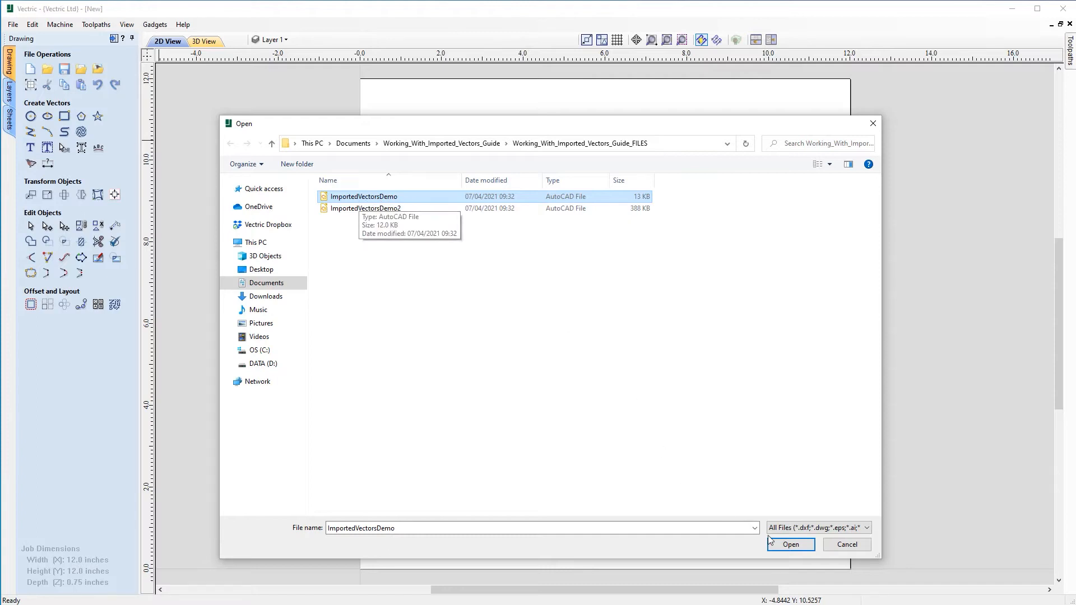
left_click(789, 545)
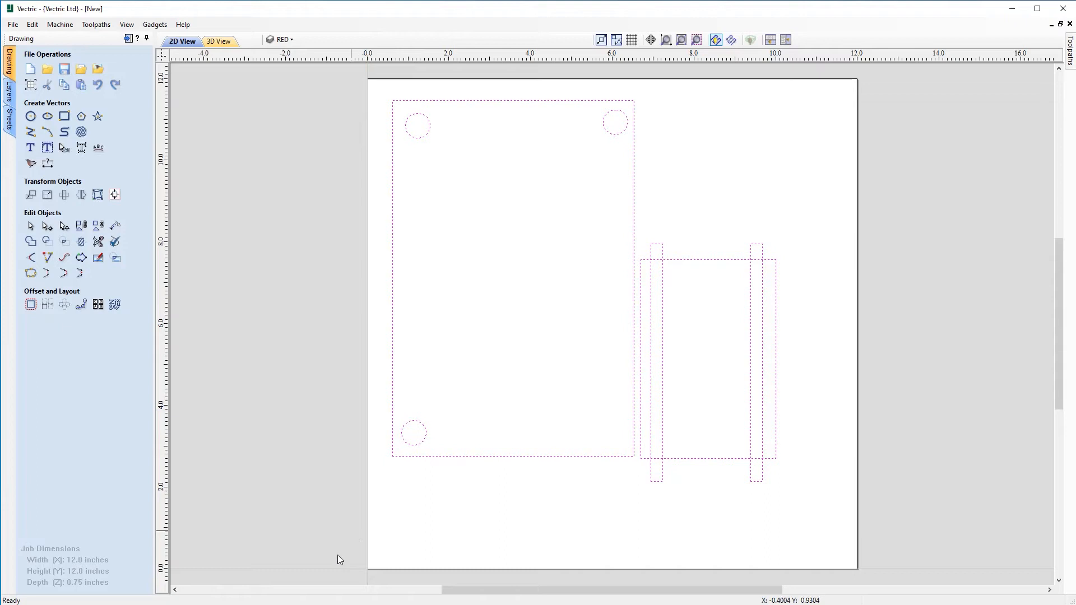
left_click(433, 492)
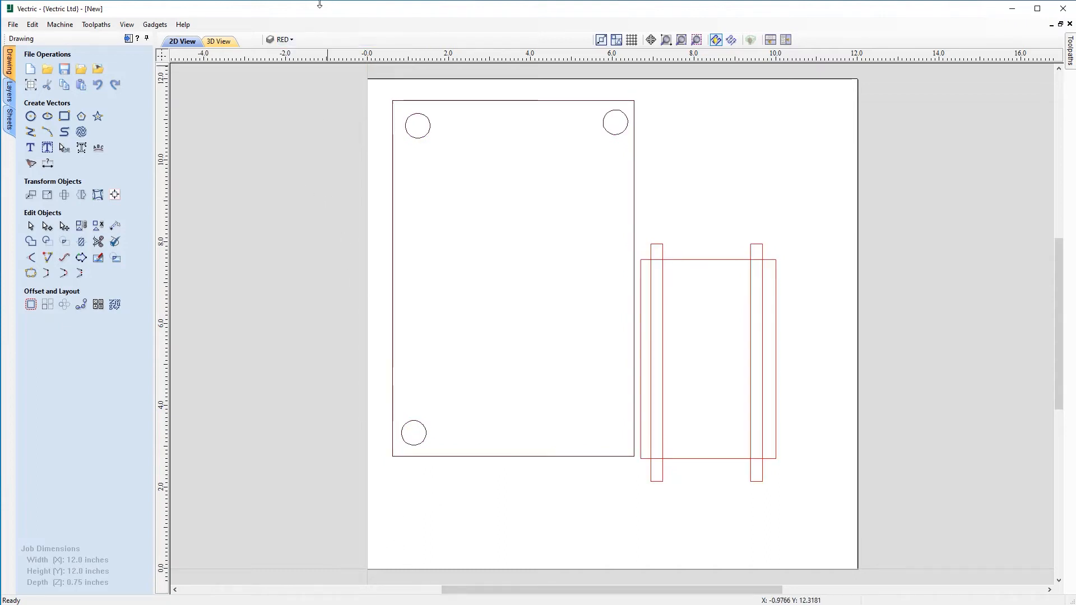
- Delete the empty Layer 1 from the job's layer list
left_click(292, 40)
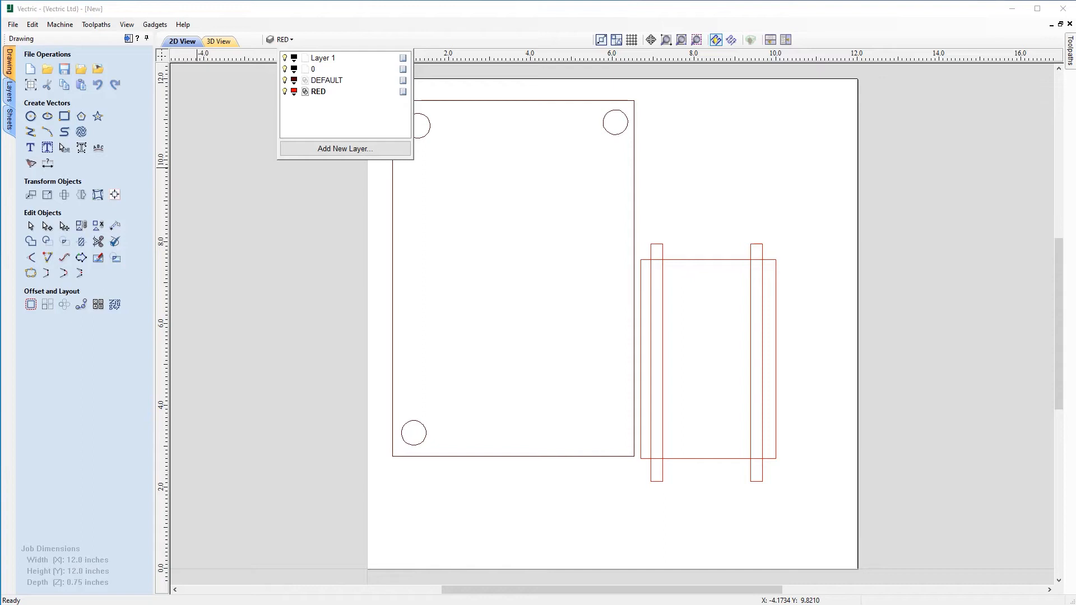
right_click(328, 59)
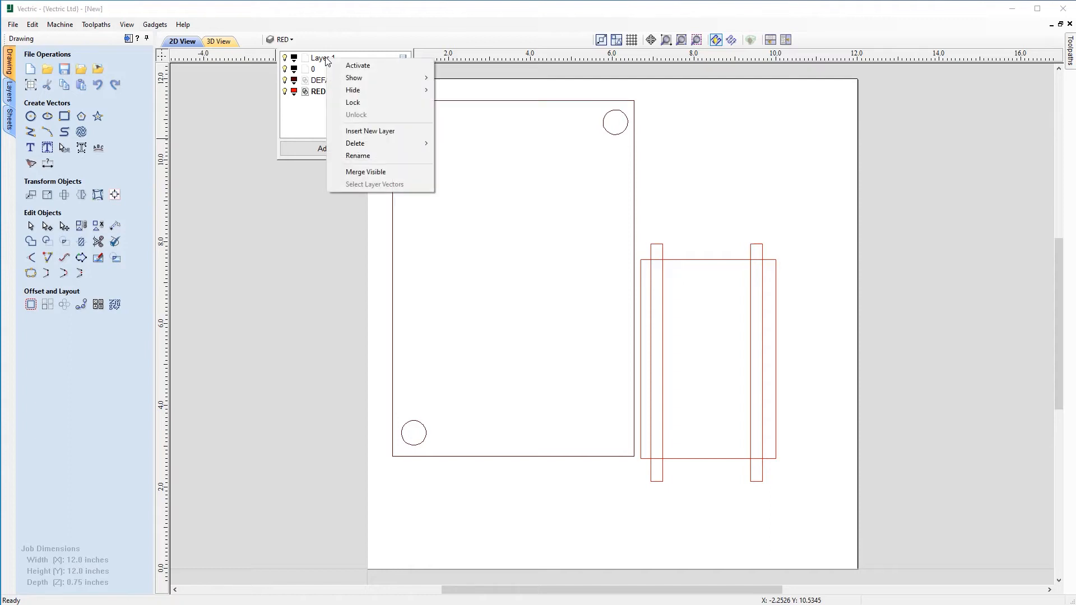
mouse_move(396, 144)
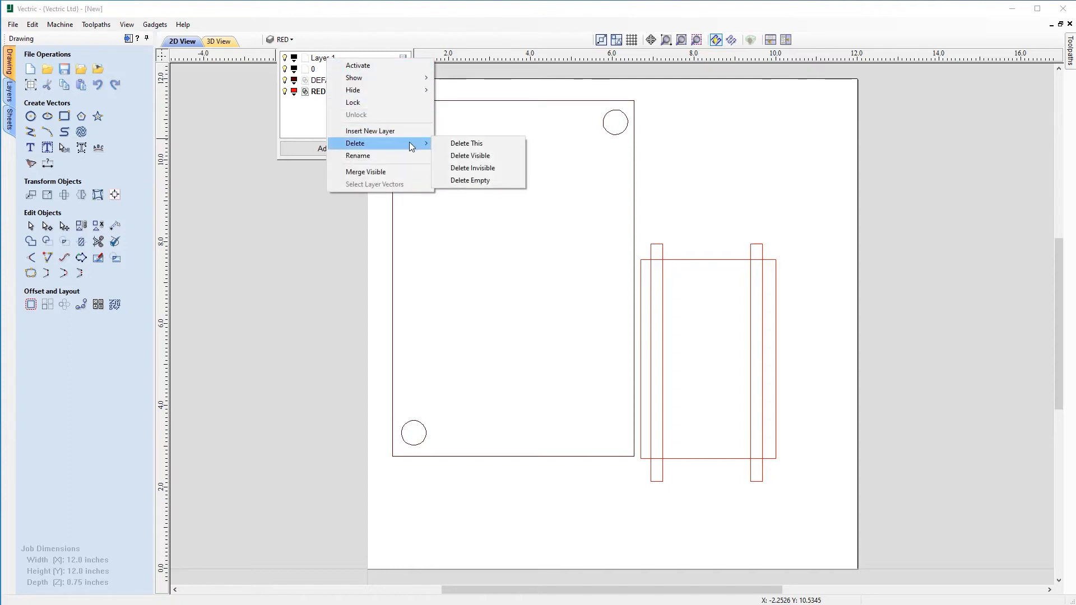
left_click(461, 144)
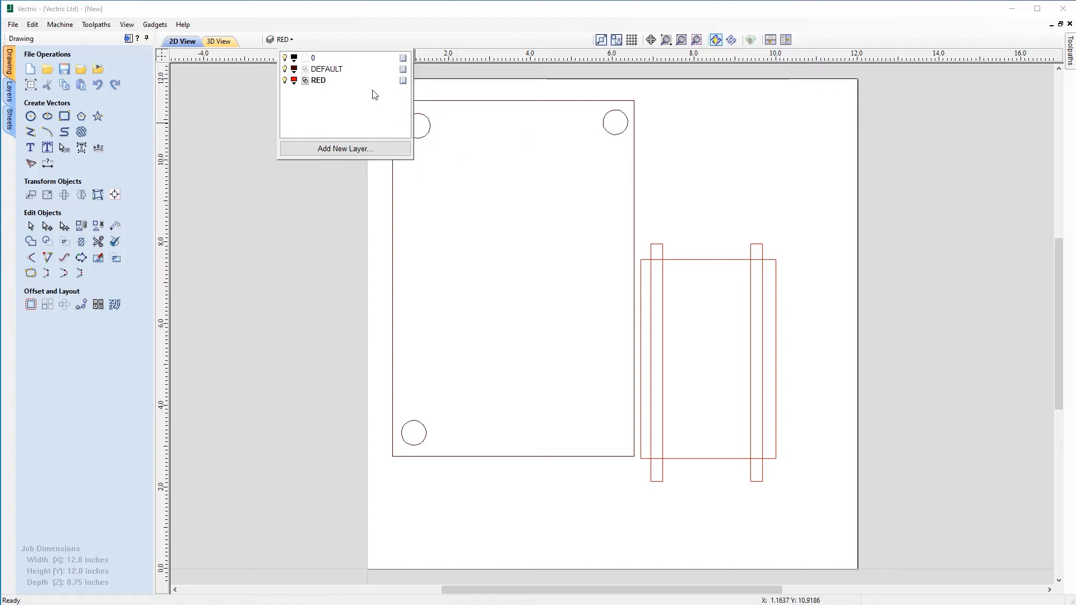
- Delete layer 0 from the job's layer list
right_click(315, 60)
mouse_move(403, 141)
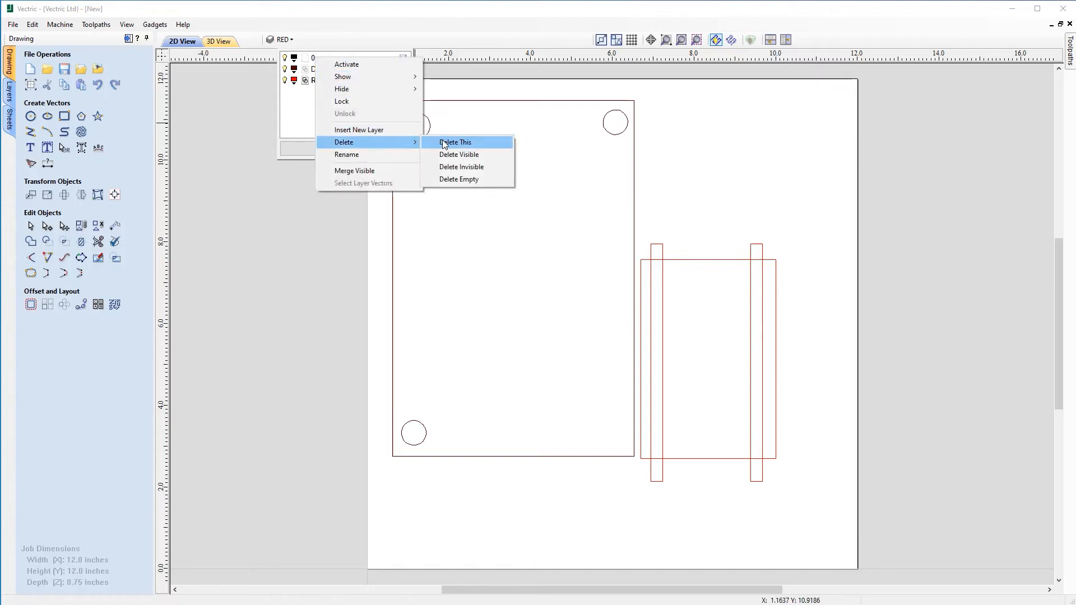
left_click(445, 143)
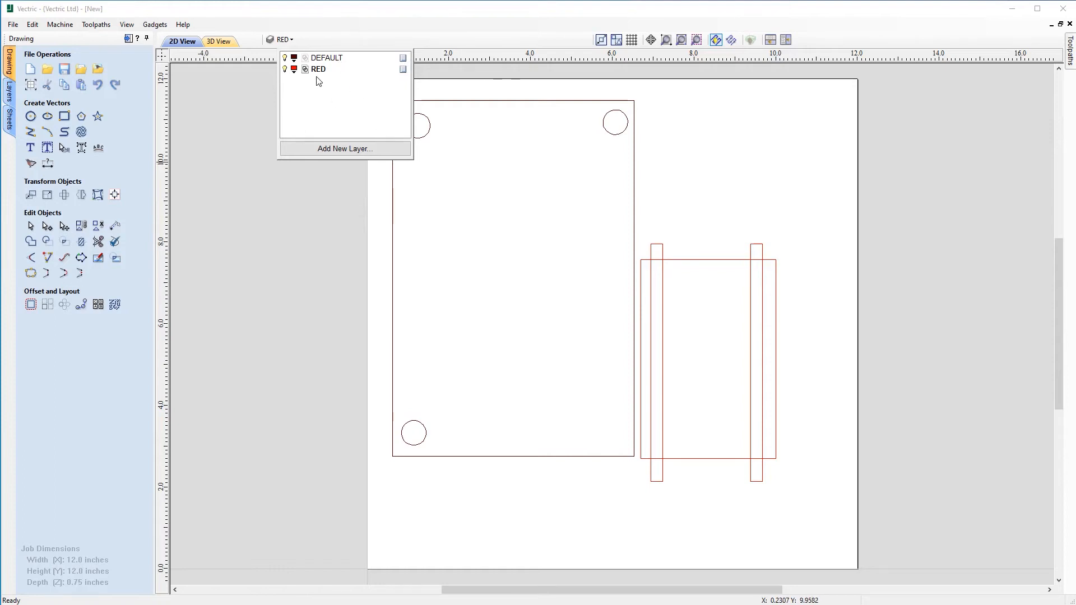
left_click(691, 228)
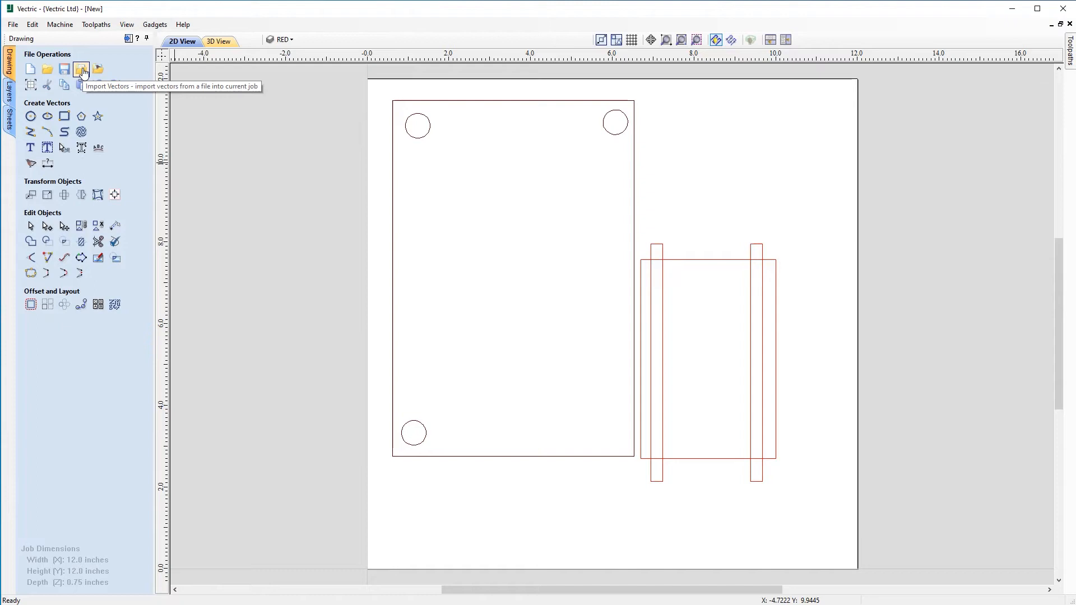
- Import the vectors from the ImportedVectorsDemo2 file into the current job
left_click(81, 69)
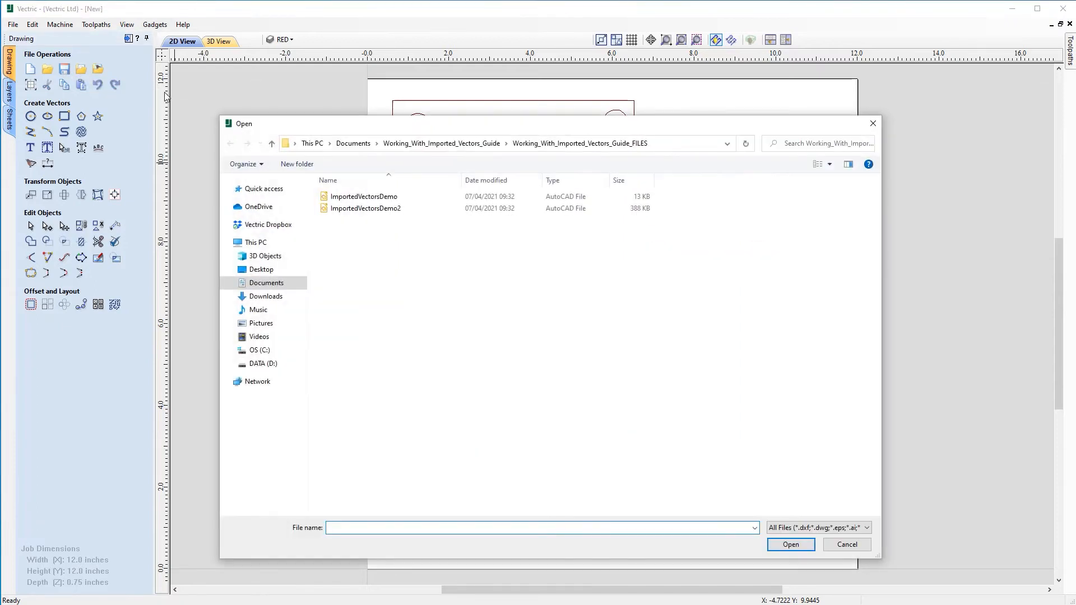
left_click(415, 208)
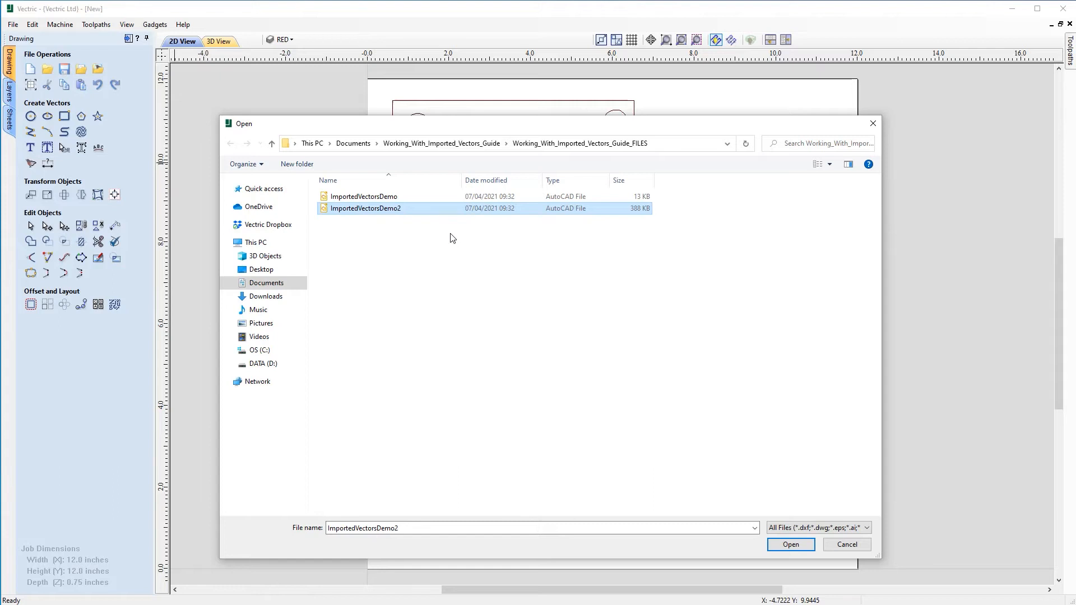
left_click(790, 545)
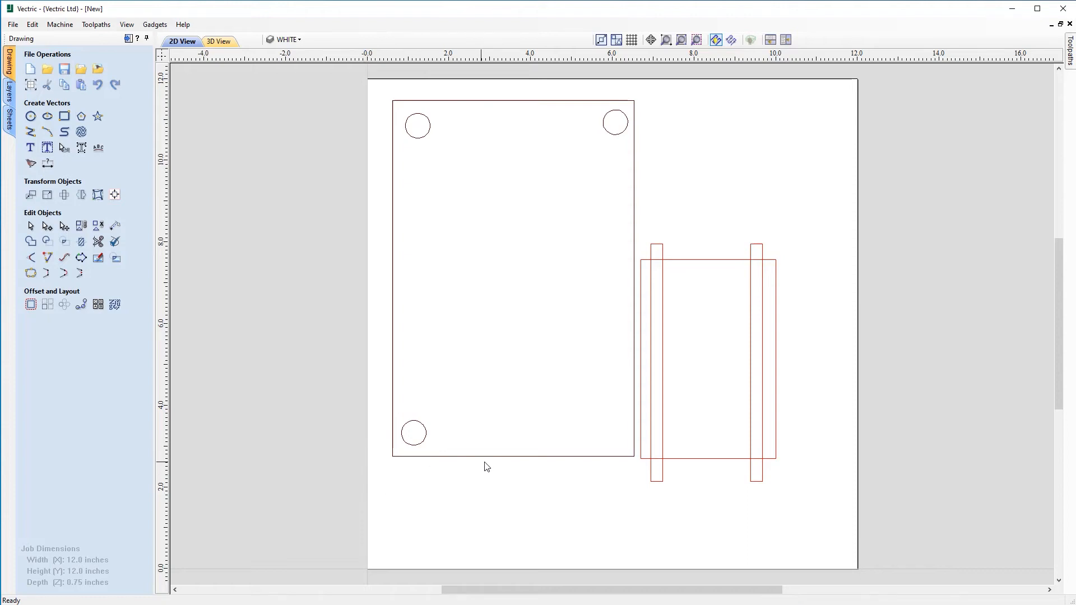
- Select all vectors of the imported Snow White sign and center them on the material both horizontally and vertically
left_click(680, 40)
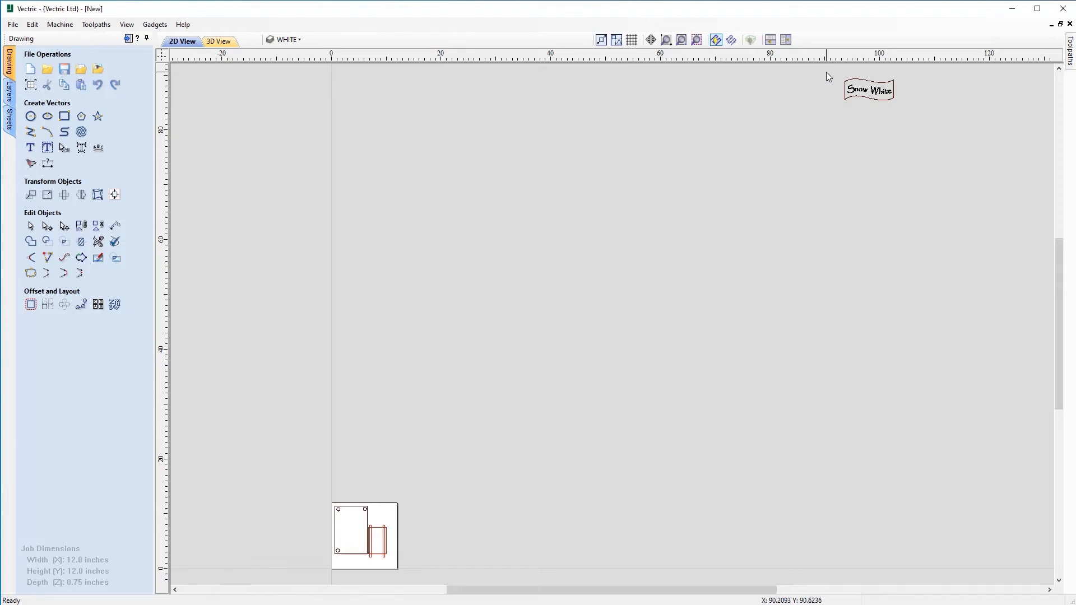
left_click_drag(826, 72, 924, 110)
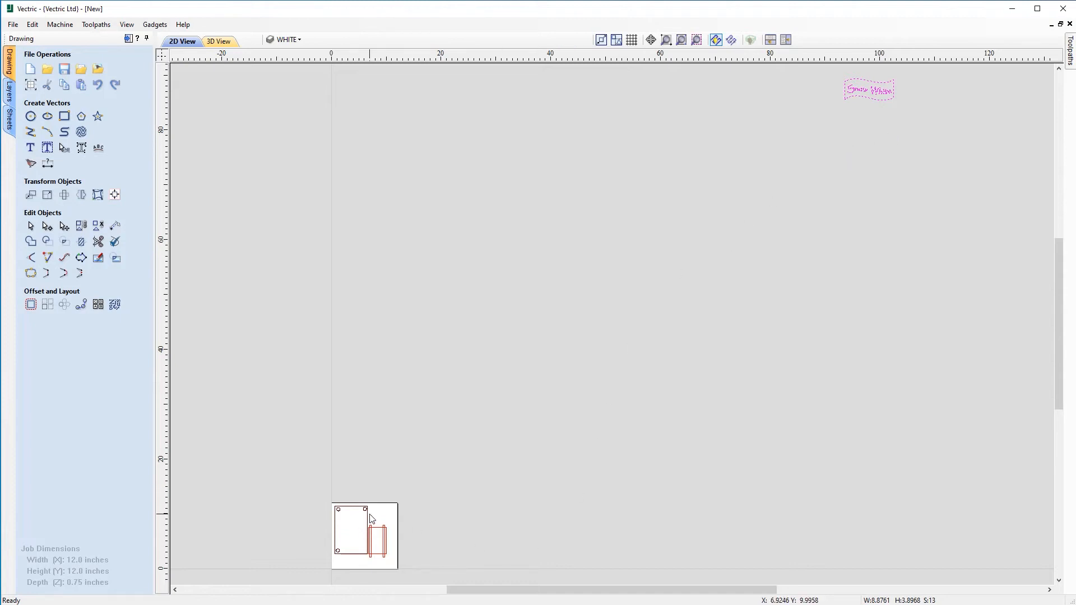
left_click(115, 195)
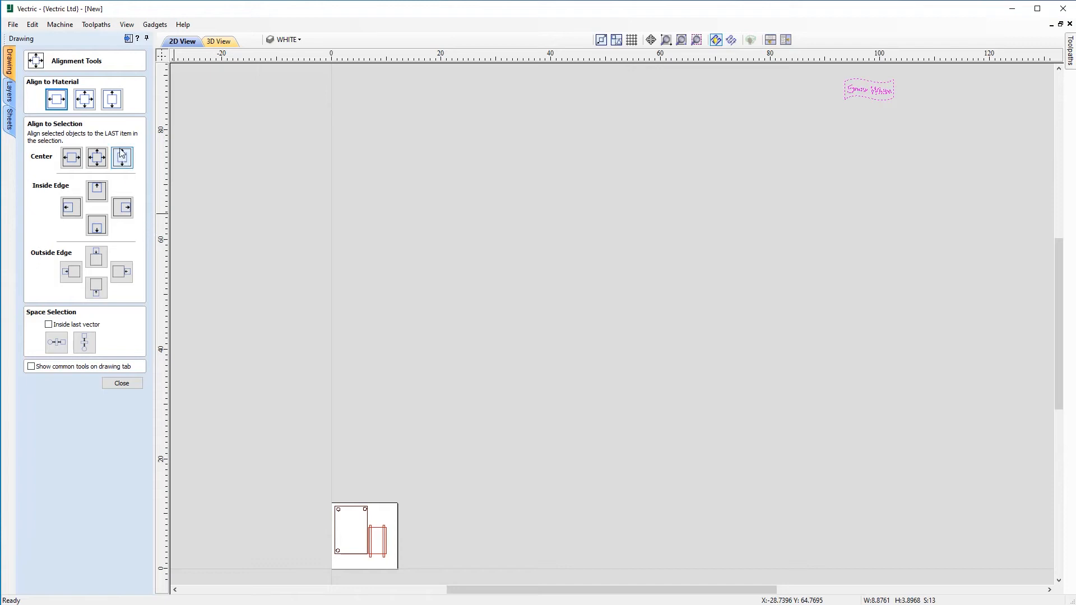
left_click(84, 104)
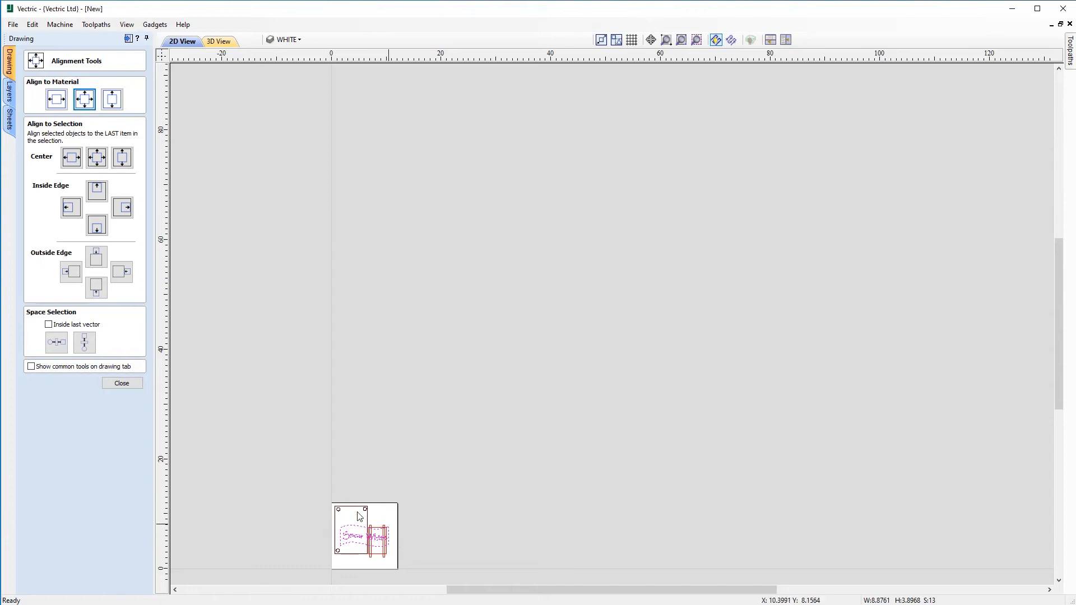
left_click(123, 384)
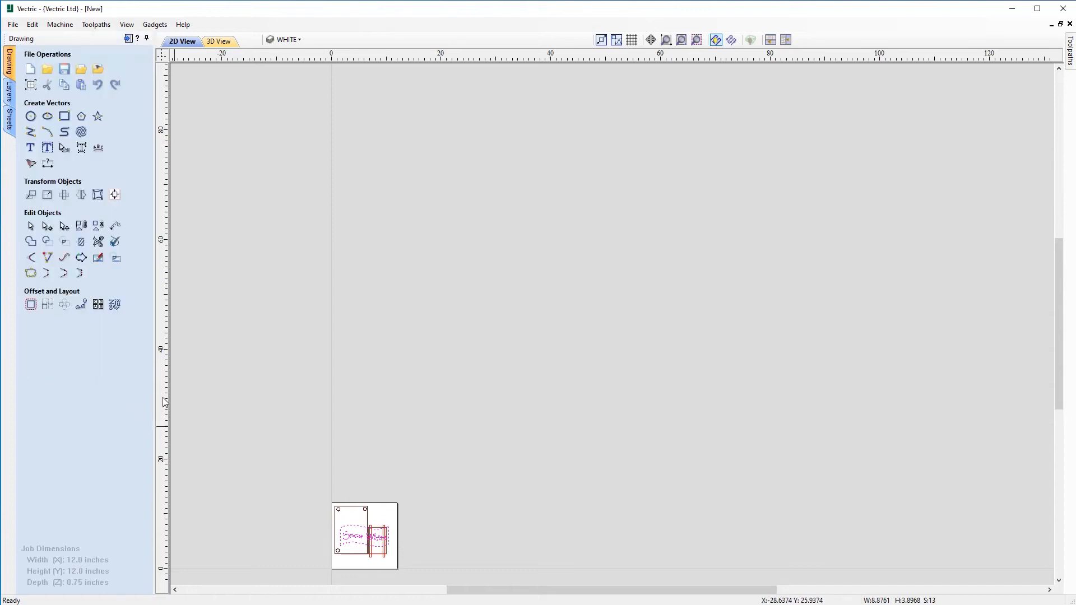
- Move the Snow White sign clear of the other vectors, placing it above the red rectangles, and deselect it
left_click(680, 40)
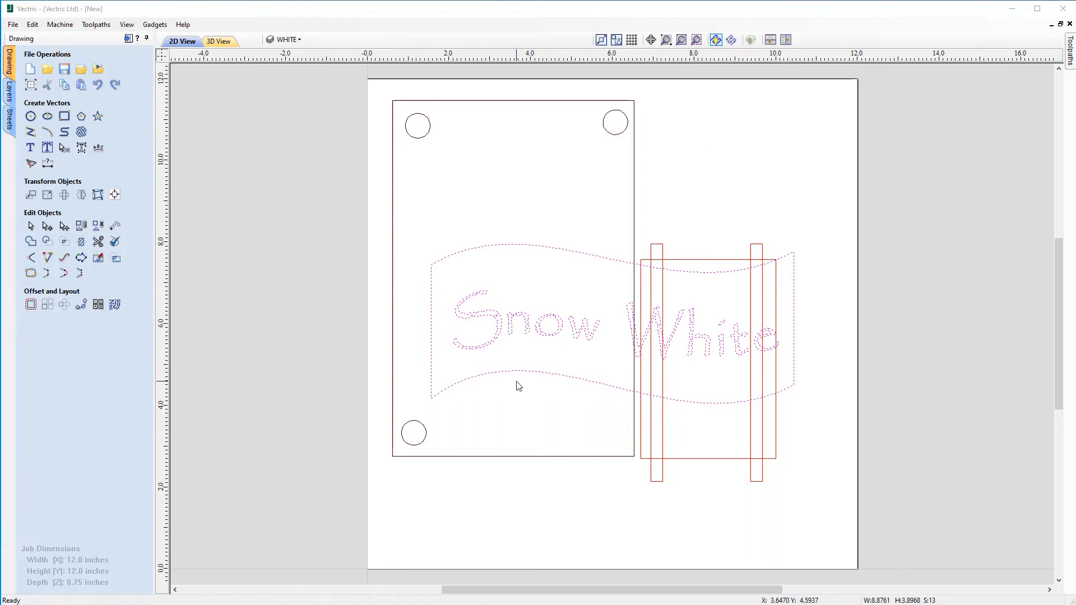
left_click(459, 385)
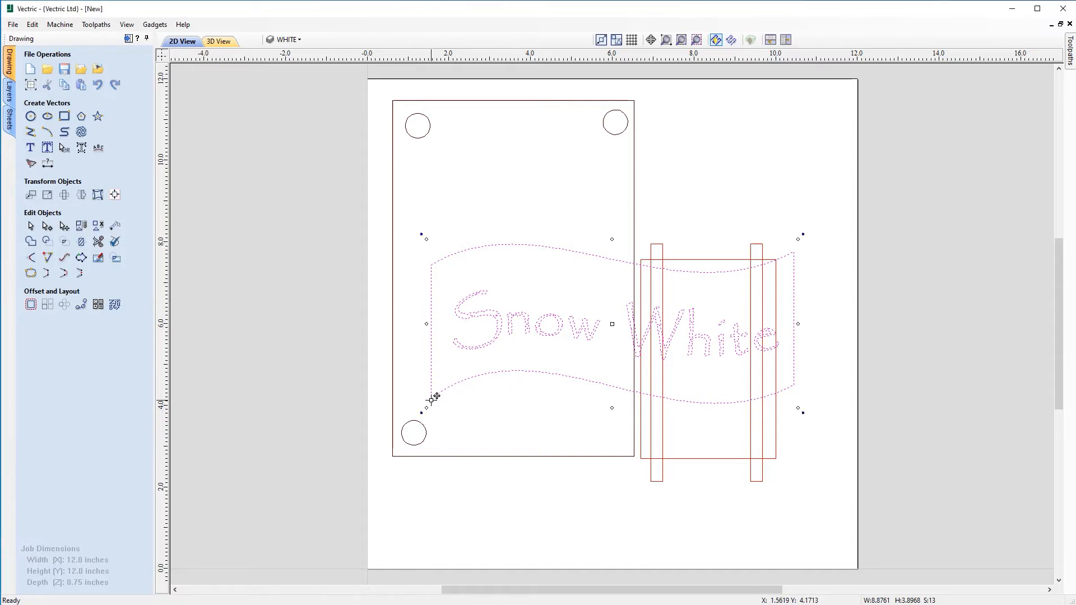
left_click_drag(432, 399, 650, 234)
left_click(690, 241)
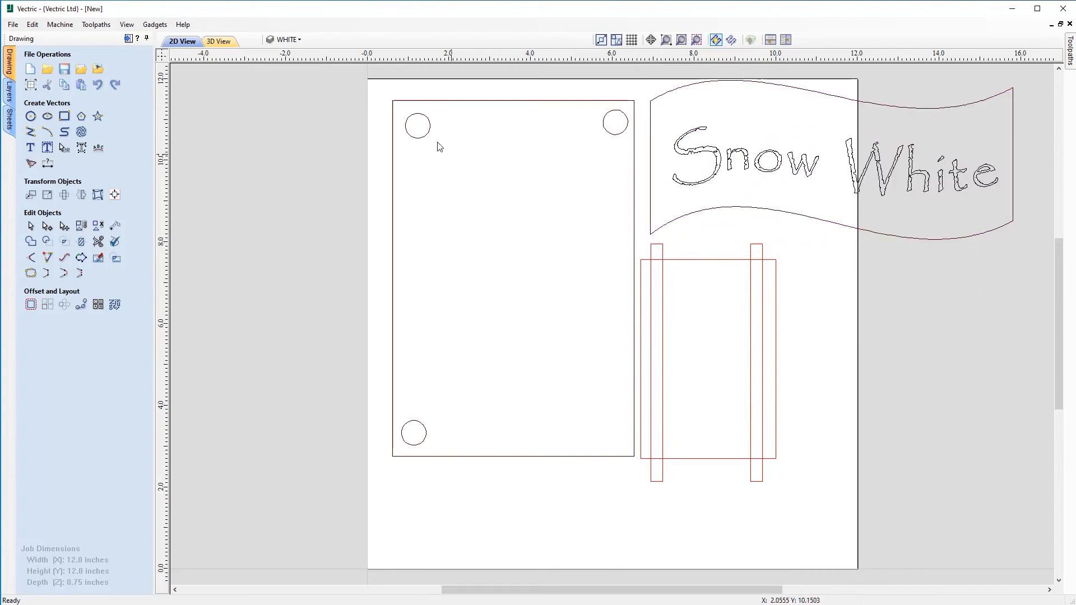
- Hide the WHITE layer and show it again to examine which vectors it holds
left_click(305, 41)
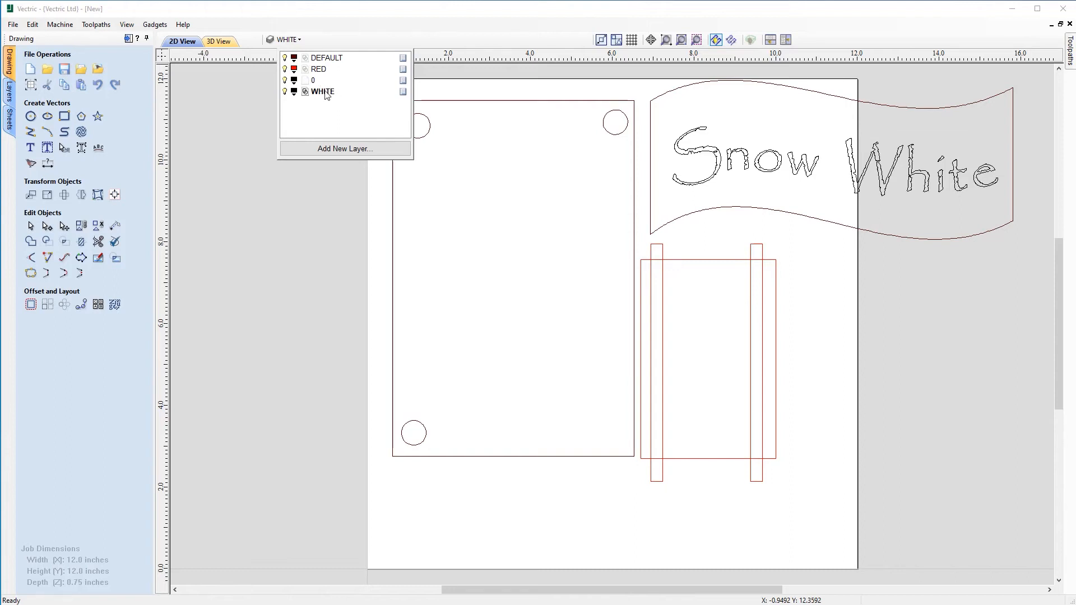
left_click(285, 92)
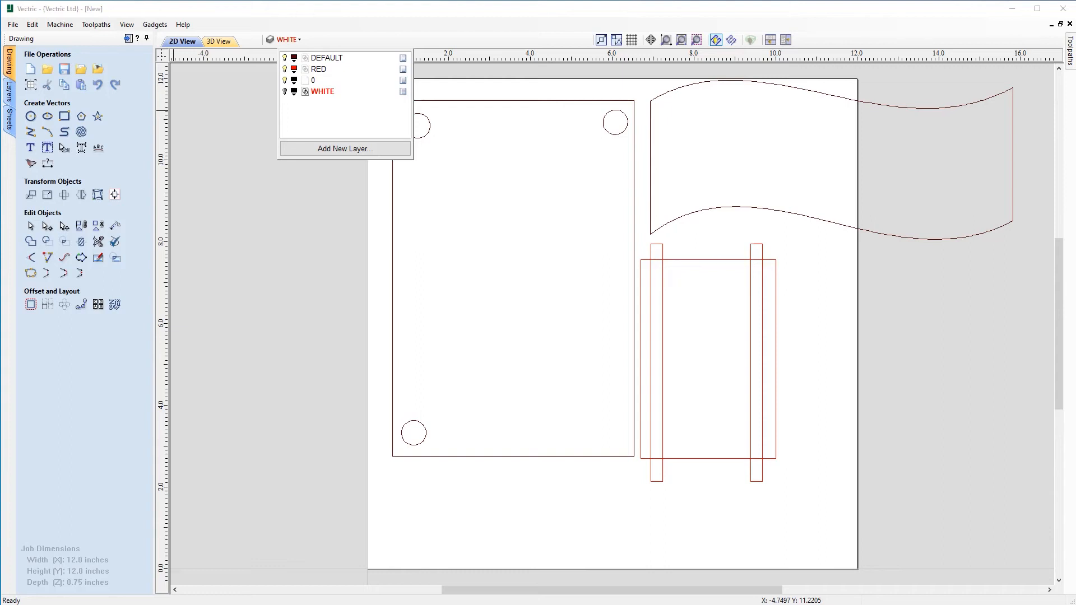
left_click(285, 93)
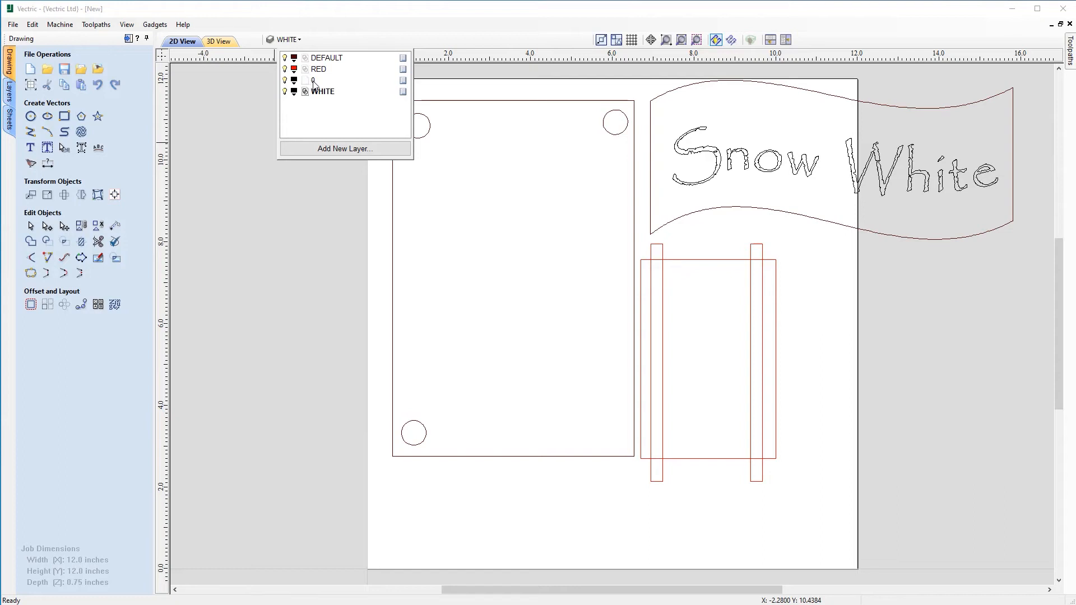
- Hide the WHITE, RED and DEFAULT layers to examine what layer 0 holds, and show all three again
left_click(285, 92)
left_click(285, 69)
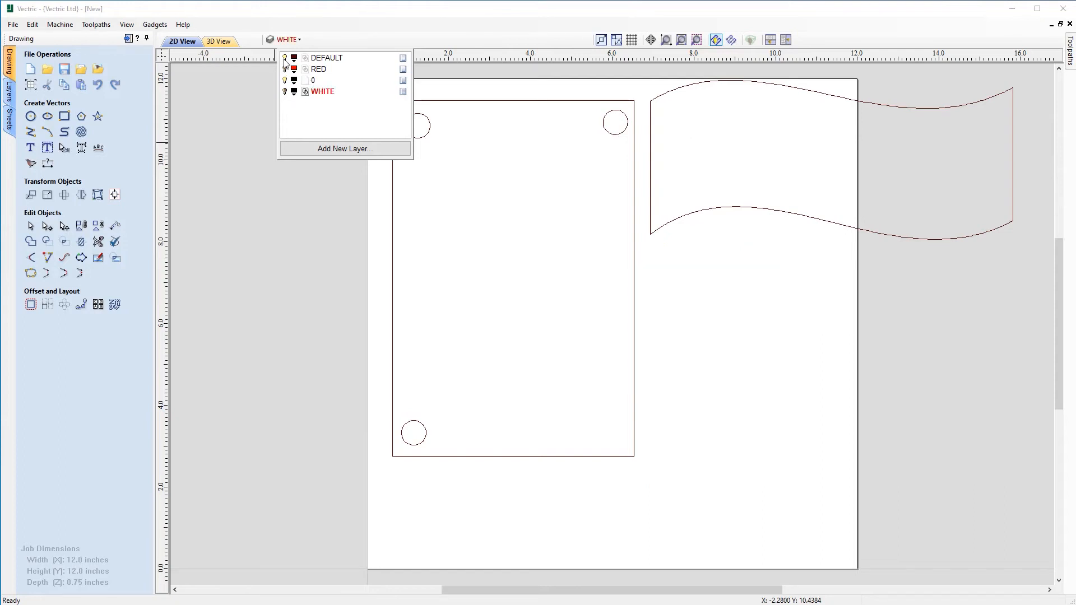
left_click(284, 58)
right_click(315, 84)
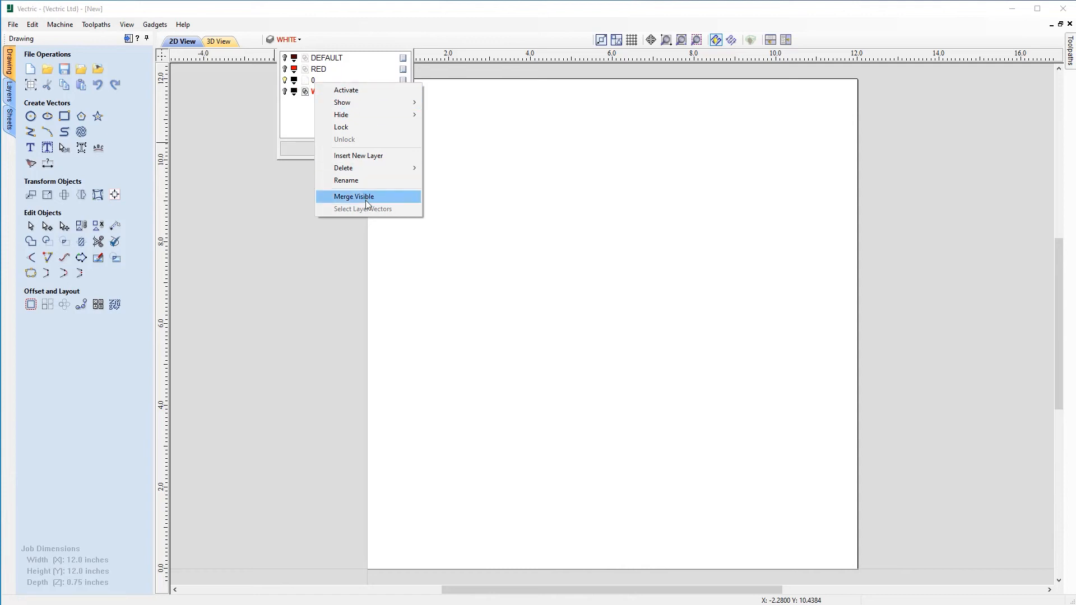
left_click(299, 133)
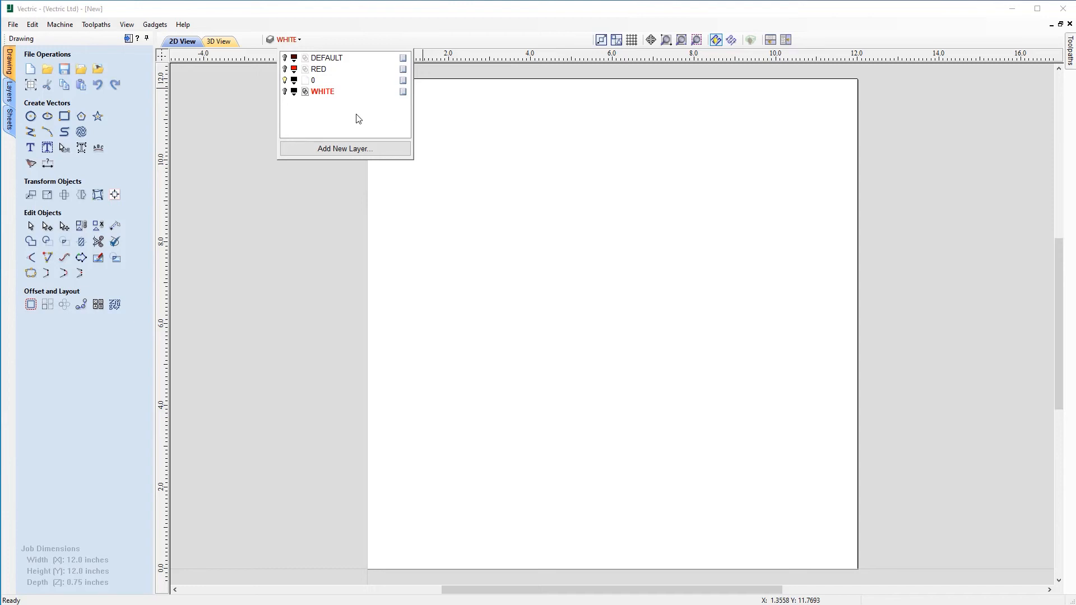
left_click(284, 92)
left_click(285, 69)
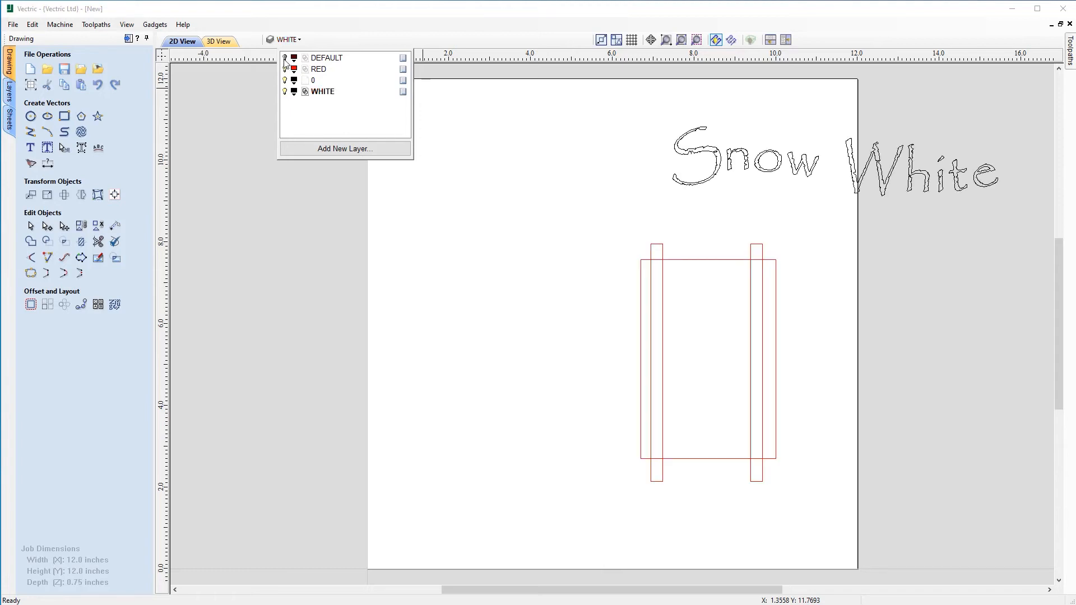
left_click(284, 59)
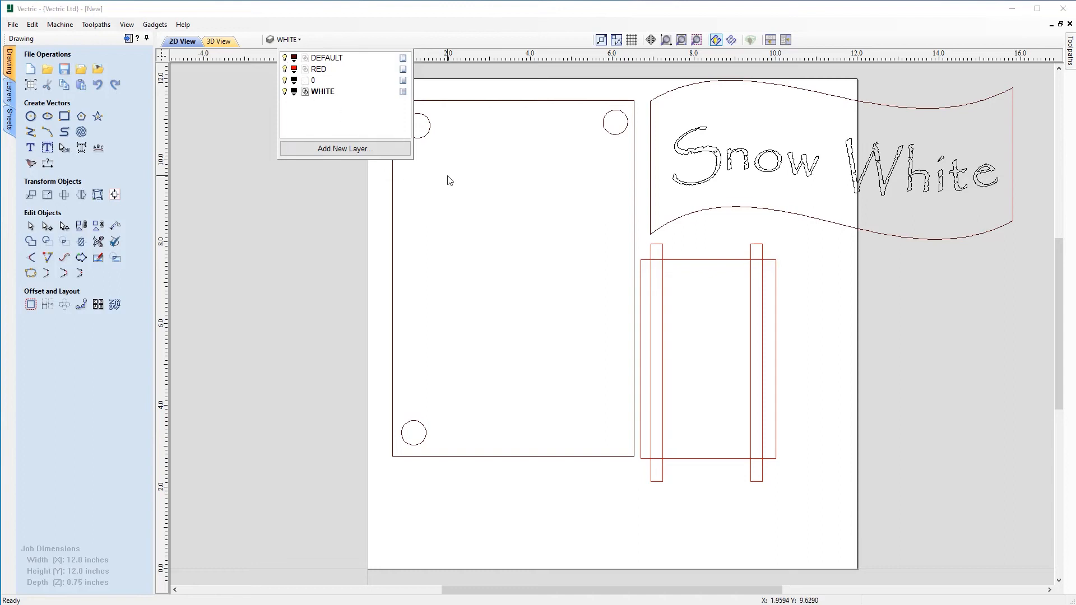
left_click(463, 211)
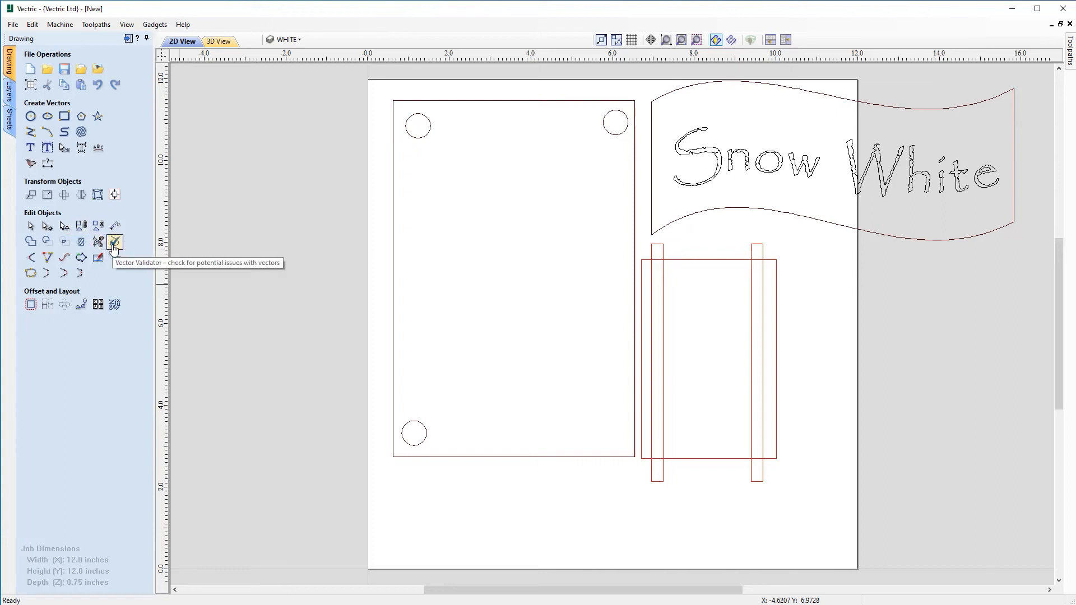
- Run the Vector Validator on all visible vectors to check for zero-length spans, overlaps and intersections, and close it
left_click(115, 245)
left_click(98, 242)
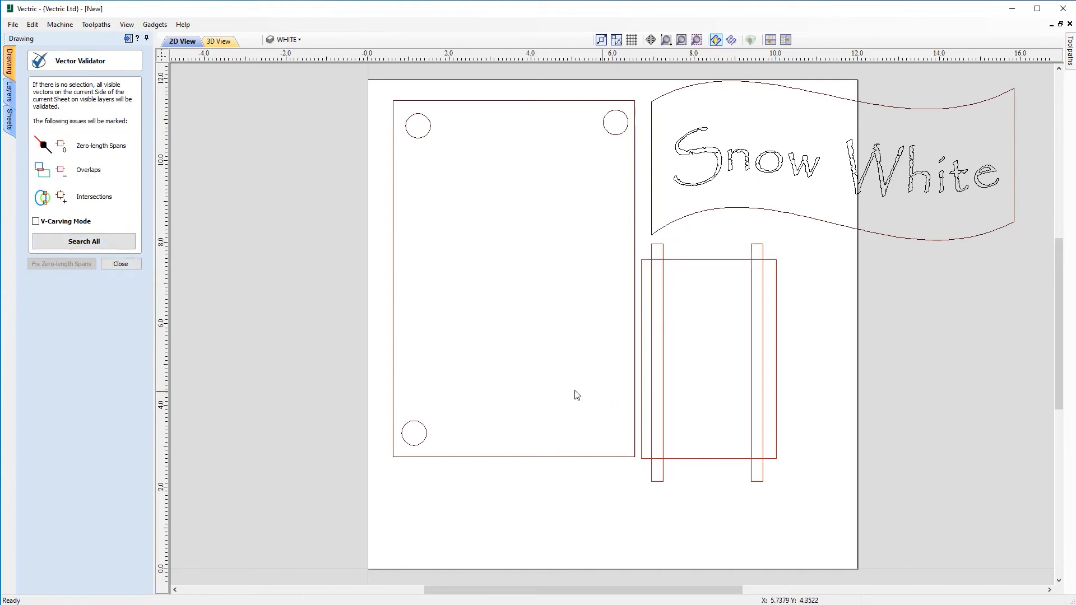
left_click(128, 244)
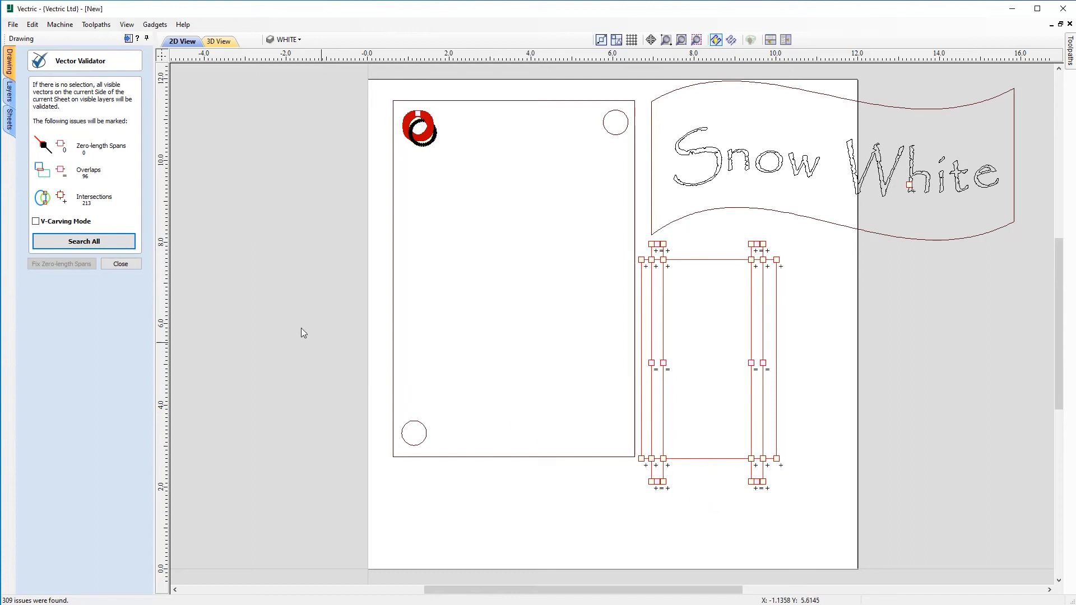
left_click(134, 268)
- Select all duplicate vectors and move them to a new visible, active layer named Duplicates
left_click(32, 24)
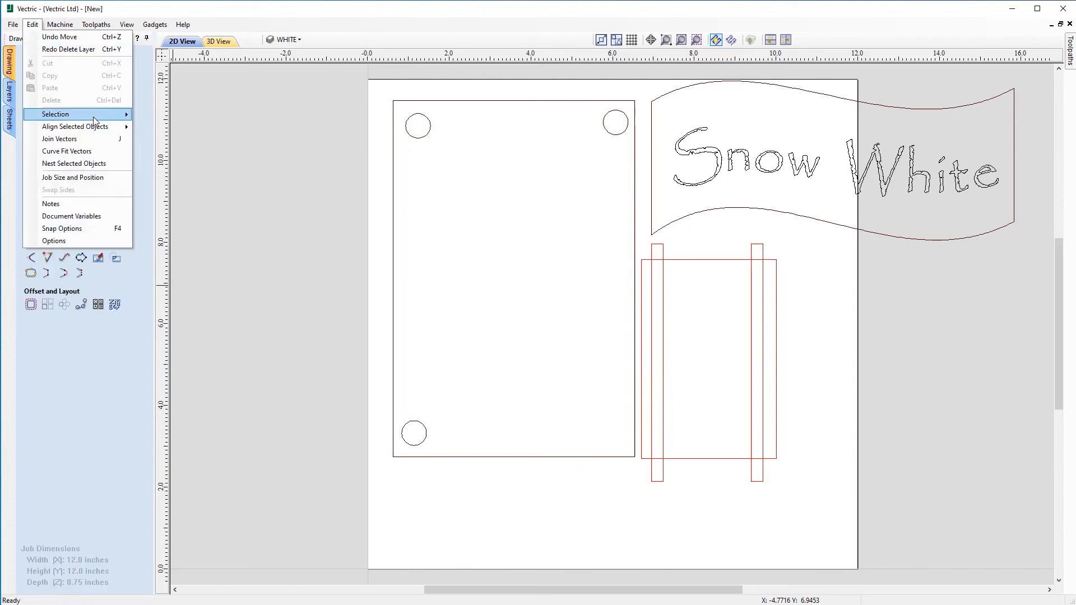
mouse_move(93, 117)
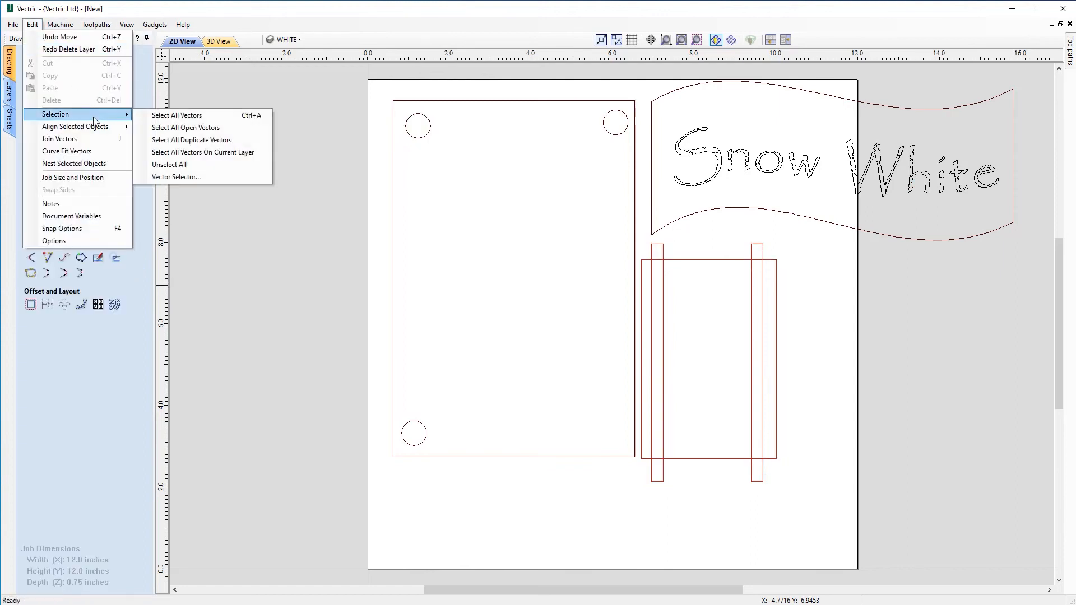
left_click(184, 140)
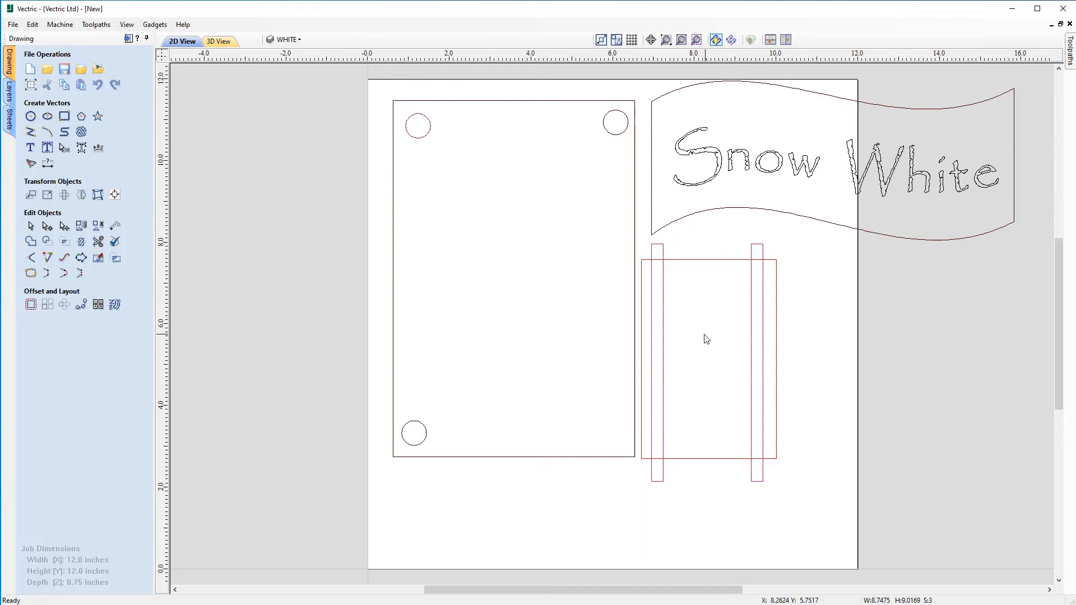
right_click(425, 137)
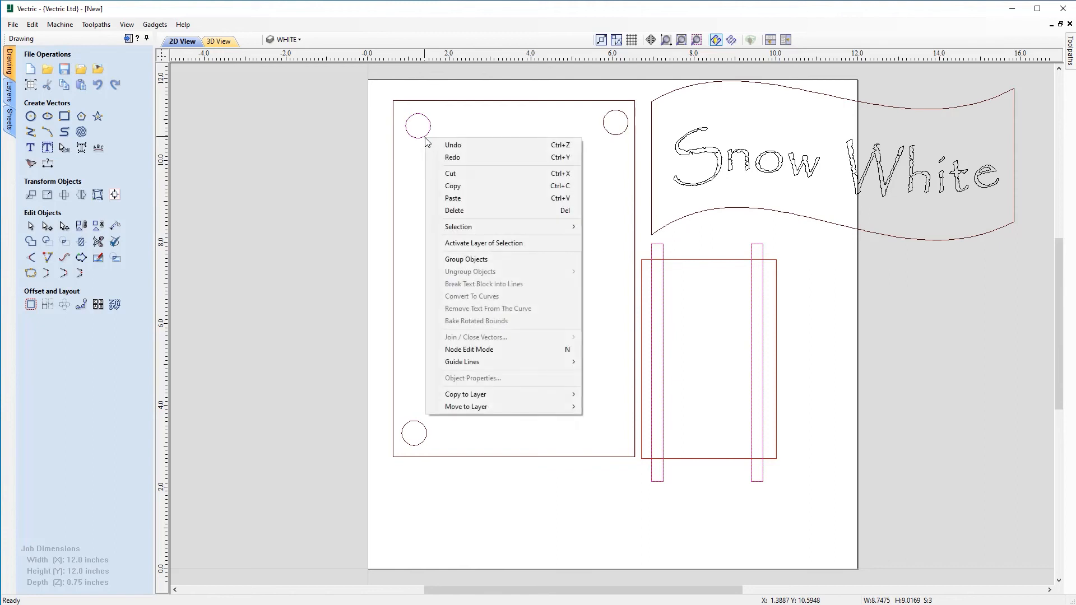
mouse_move(532, 405)
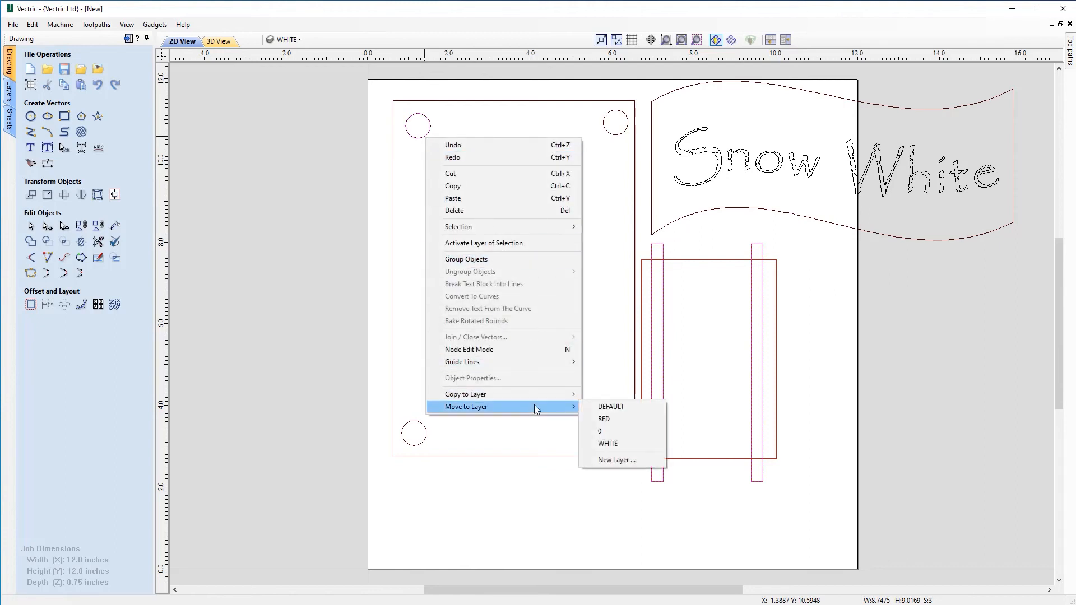
left_click(615, 463)
type("Duplicates")
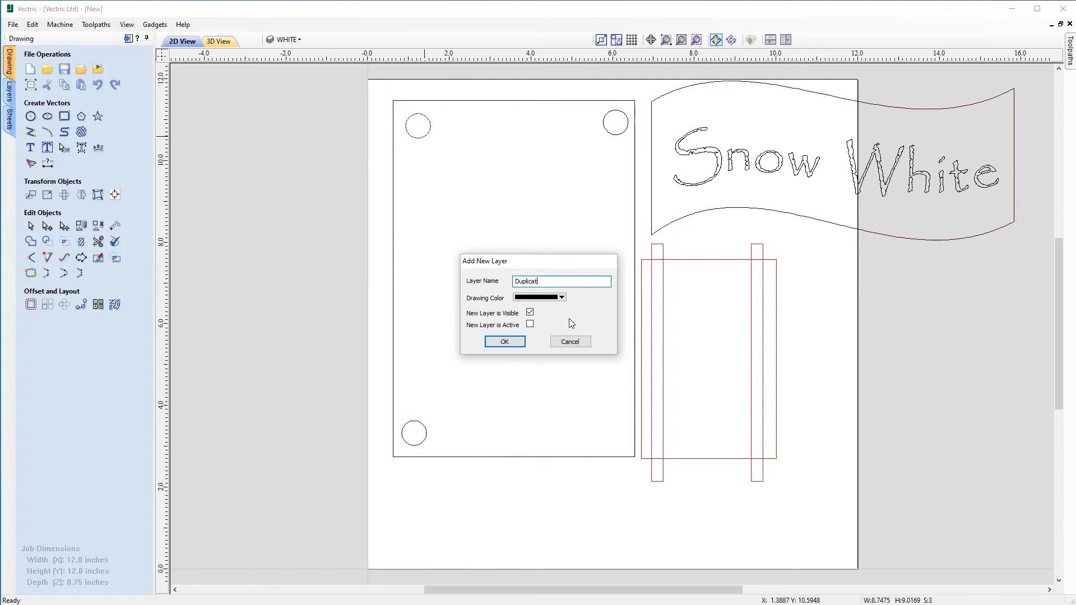
left_click(530, 325)
left_click(517, 343)
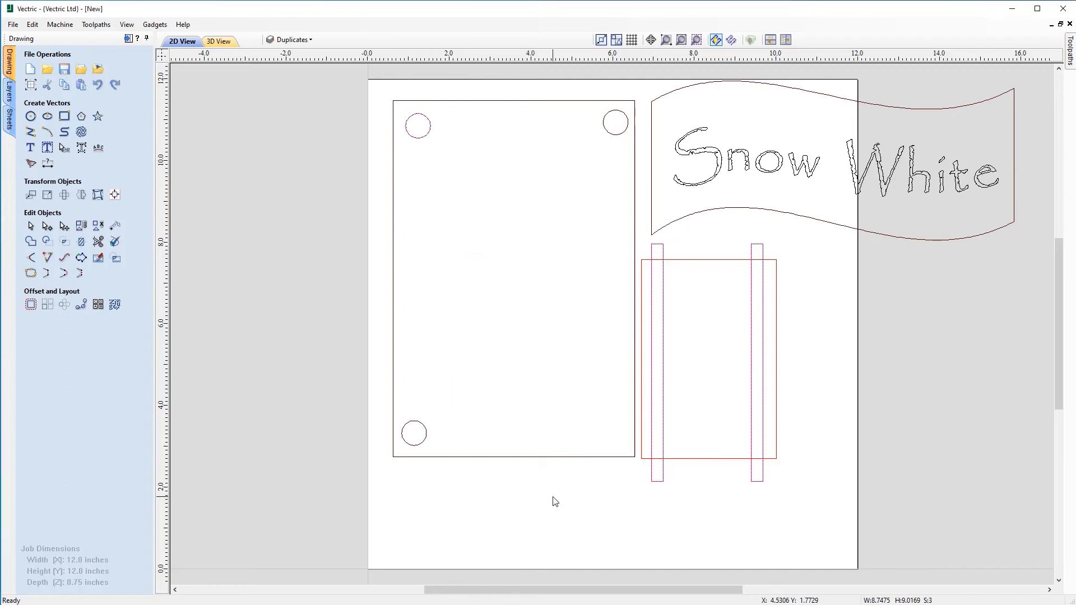
- Hide the DEFAULT, RED, 0 and WHITE layers to isolate the Duplicates layer, and deselect its vectors
left_click(293, 40)
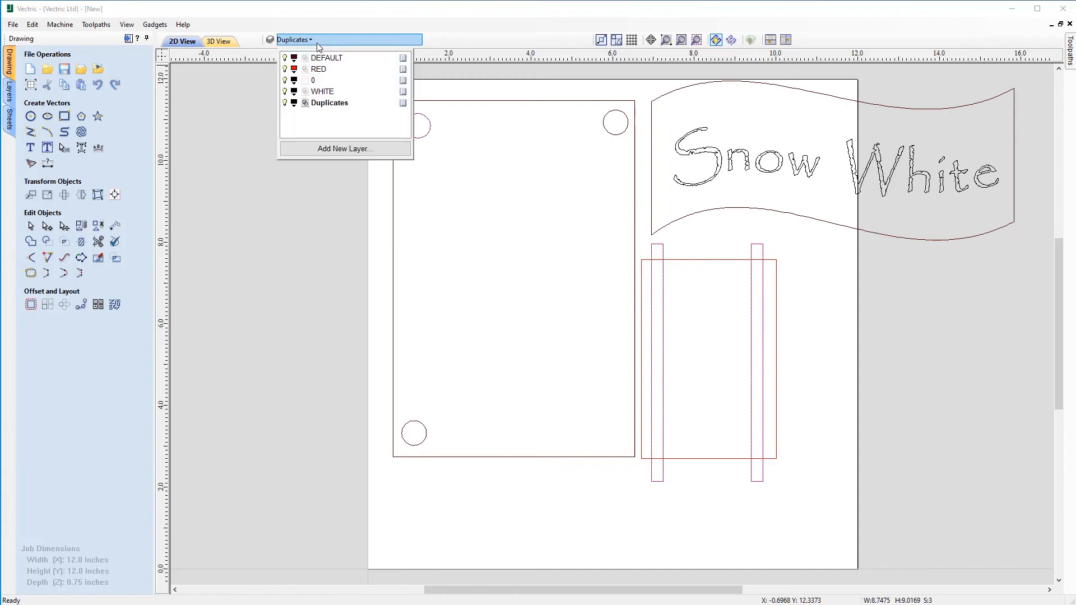
left_click(285, 58)
left_click(285, 69)
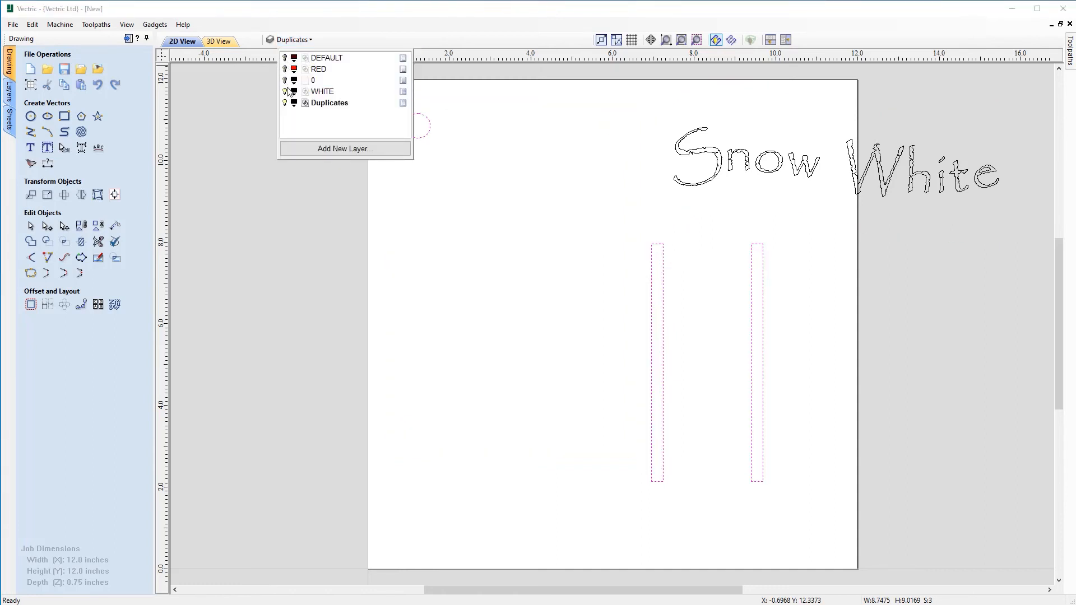
left_click(285, 92)
left_click(295, 209)
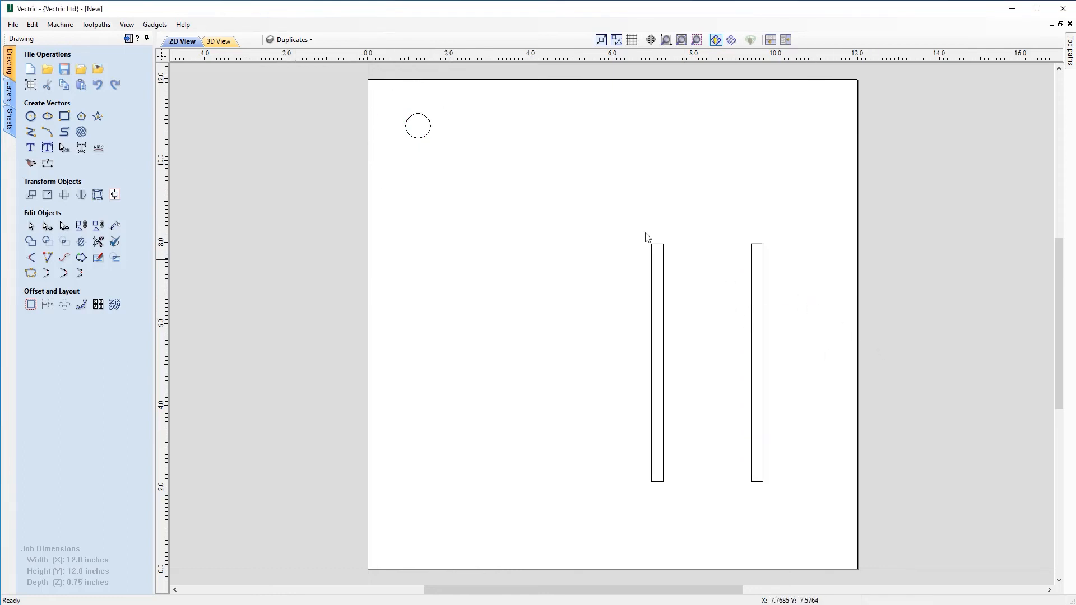
- Show the DEFAULT, RED, 0 and WHITE layers again and hide the Duplicates layer
left_click(312, 40)
left_click(285, 92)
left_click(285, 80)
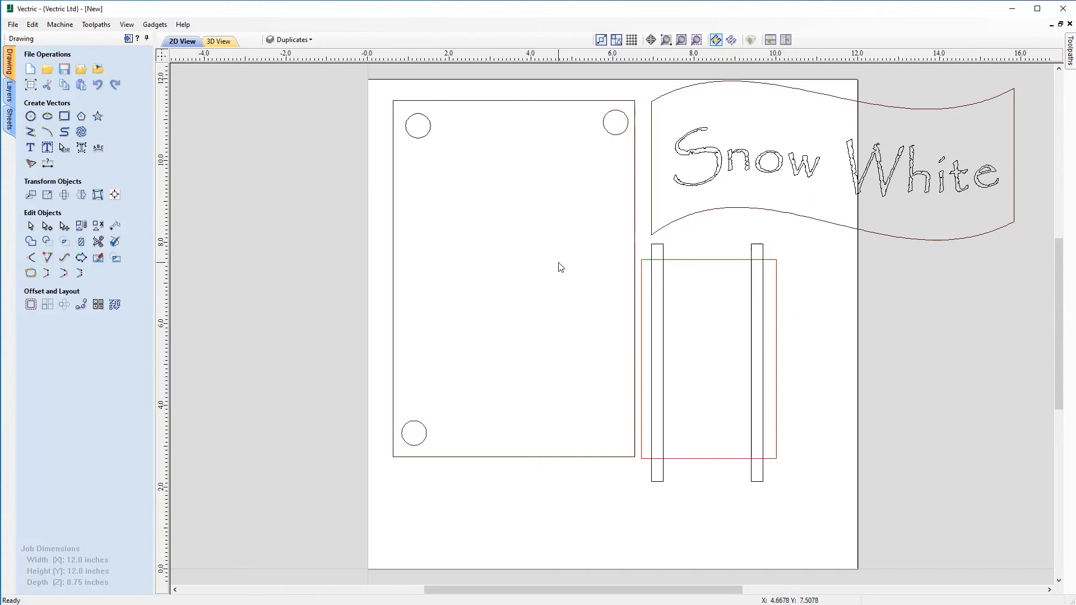
left_click(296, 40)
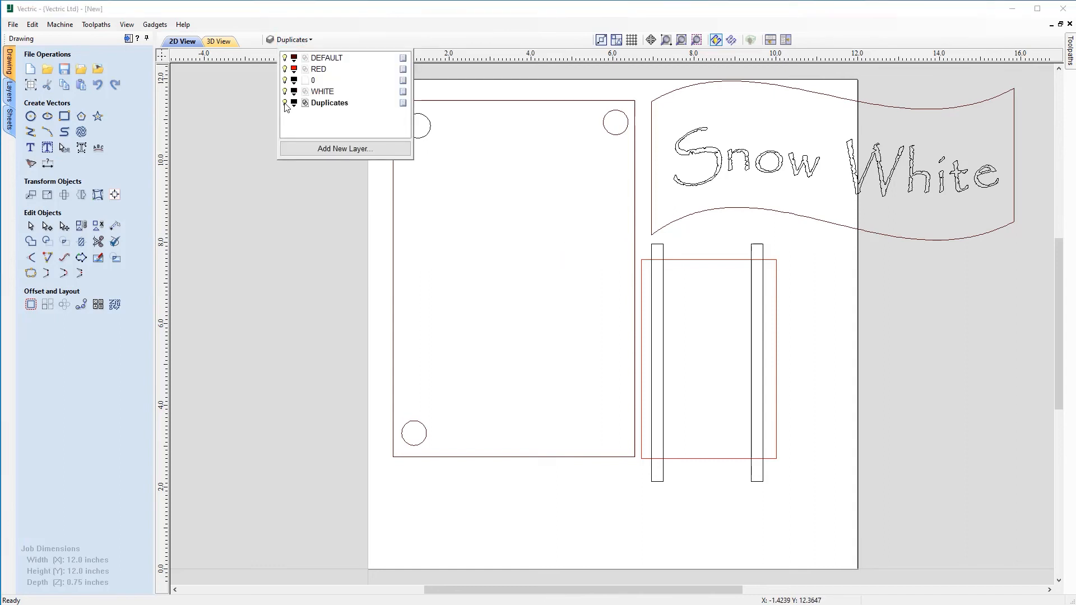
left_click(286, 104)
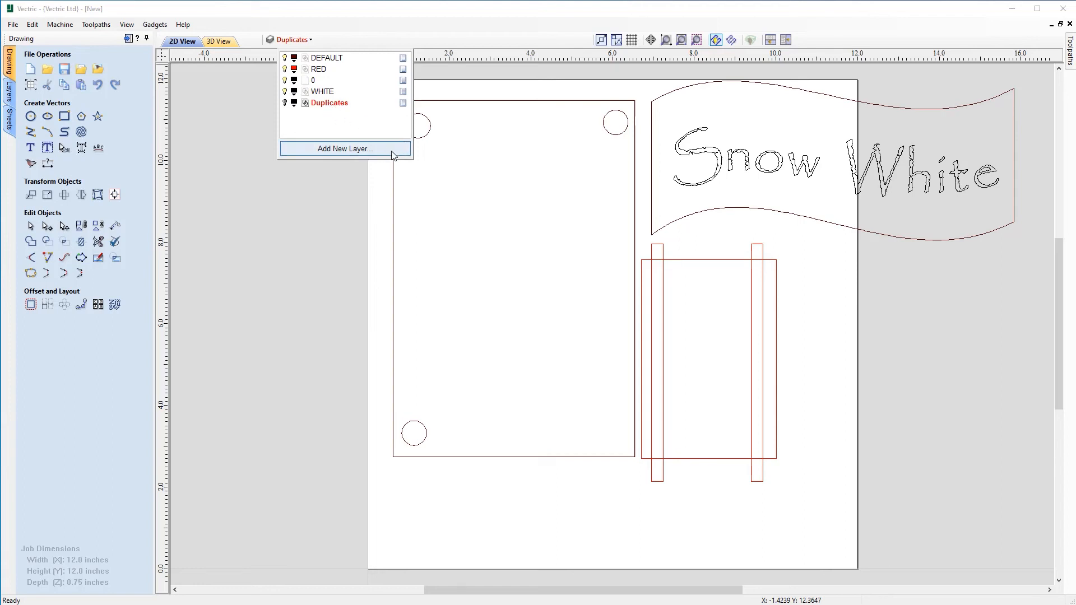
left_click(493, 375)
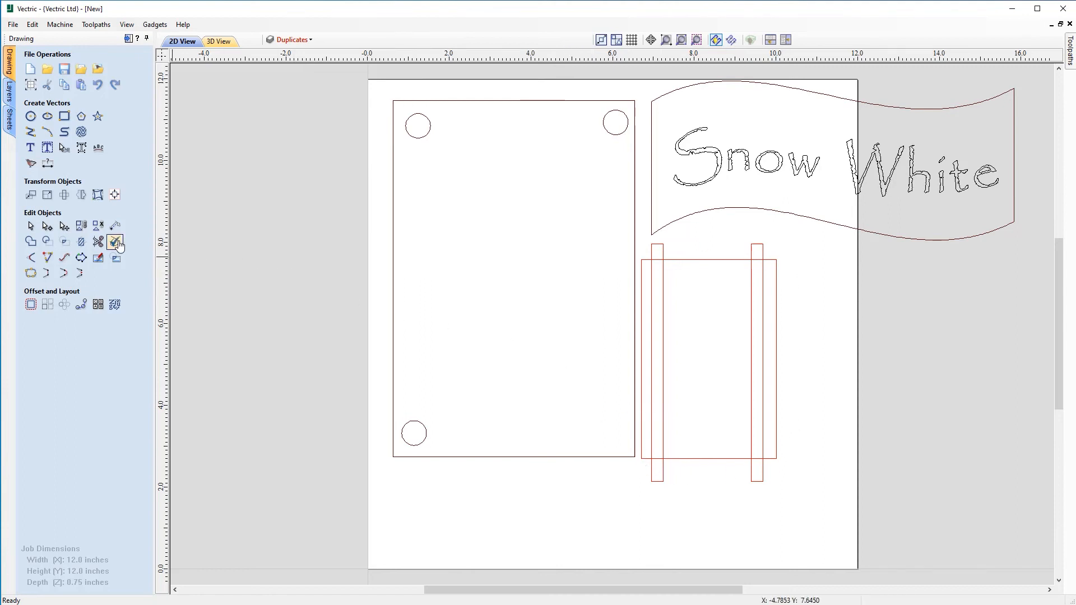
- Run the Vector Validator on all visible vectors, check each side of the large red rectangle individually, and close the validator
left_click(115, 241)
left_click(108, 244)
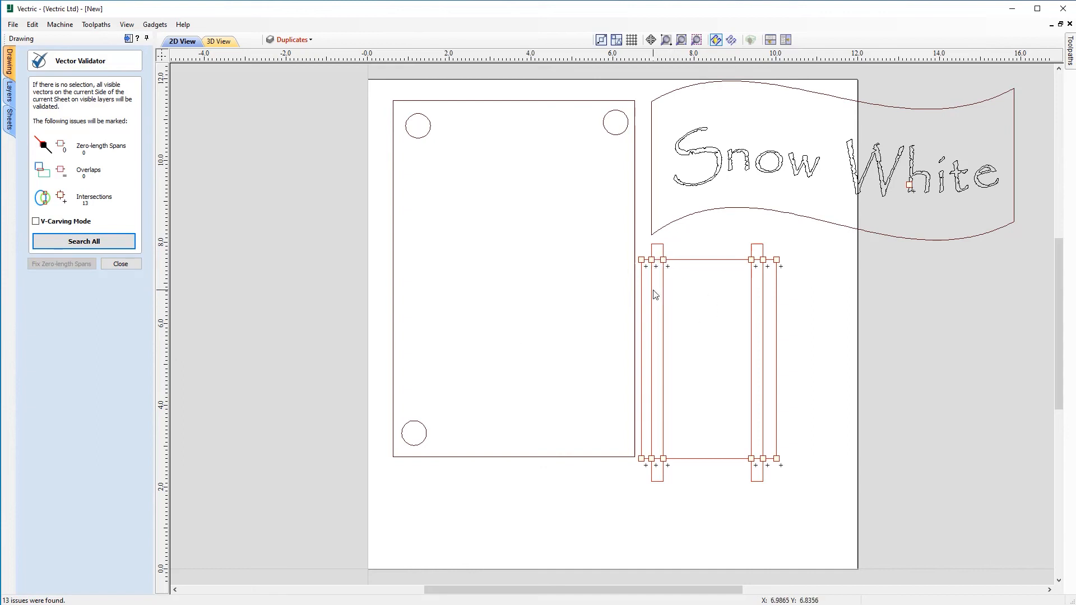
left_click(642, 316)
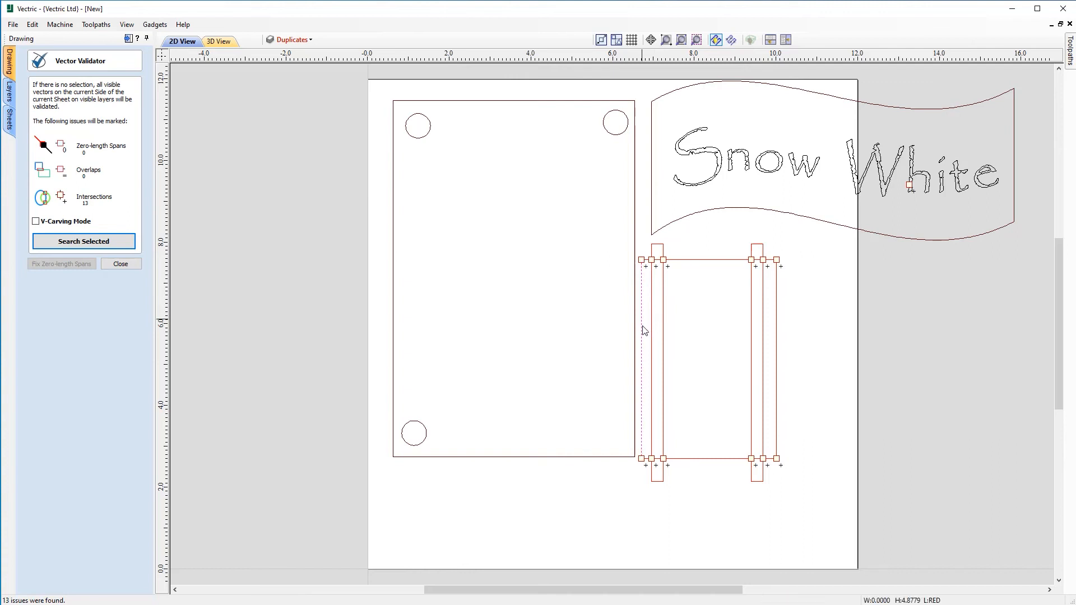
left_click(714, 277)
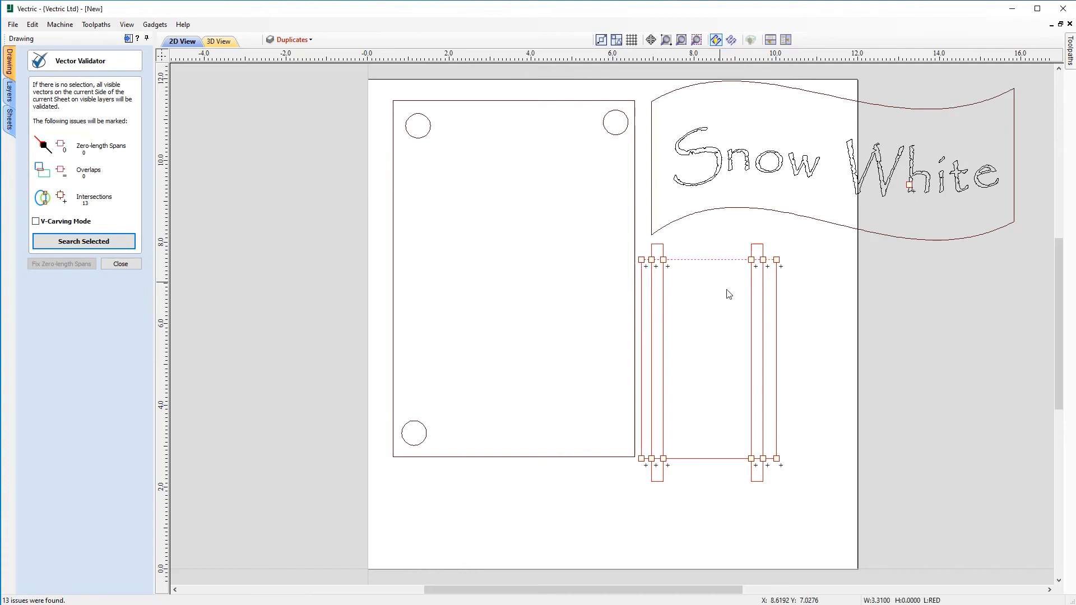
left_click(776, 314)
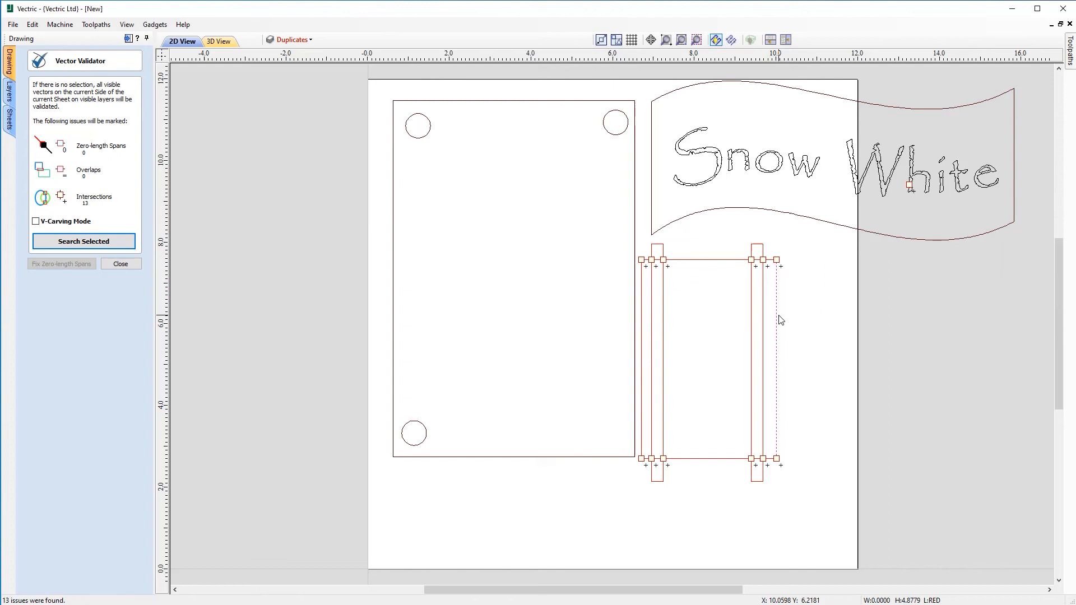
left_click(692, 459)
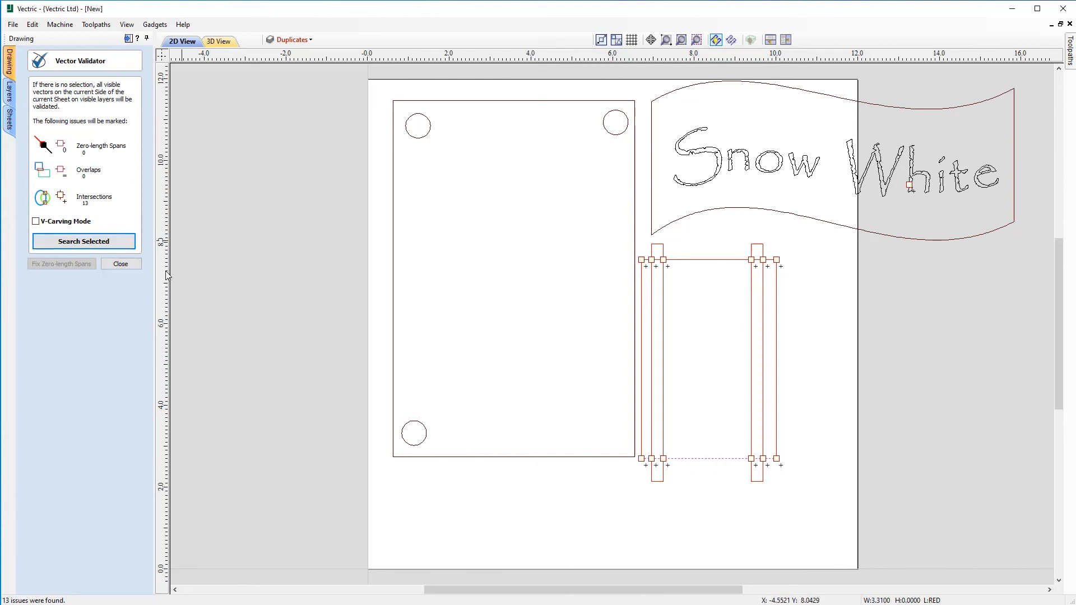
left_click(133, 268)
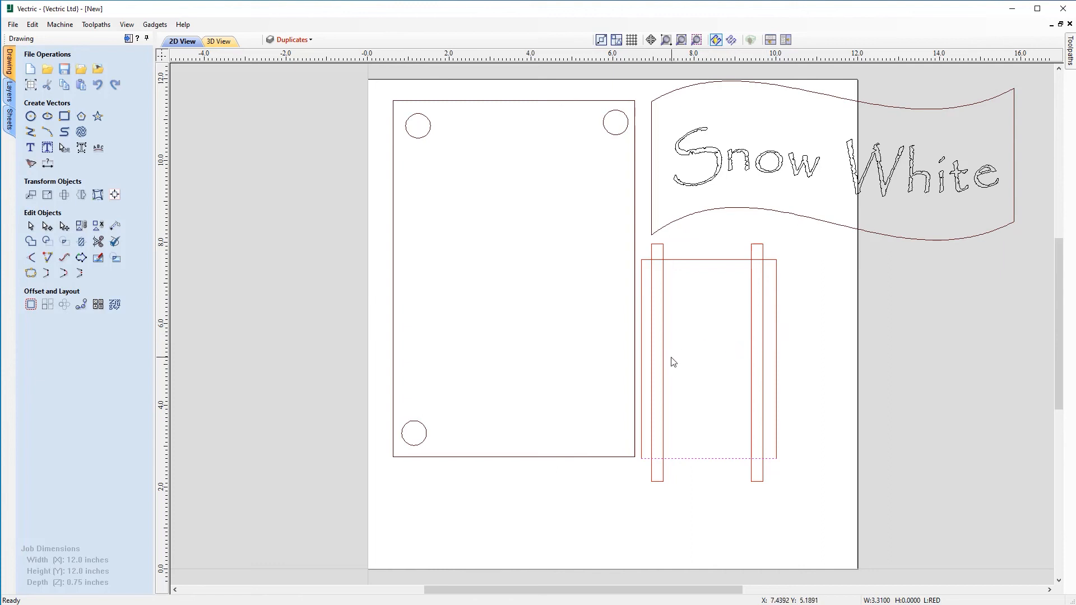
- Join the four separate sides of the large red rectangle into one closed vector, check it by selecting it, and deselect it
left_click(643, 359, "shift")
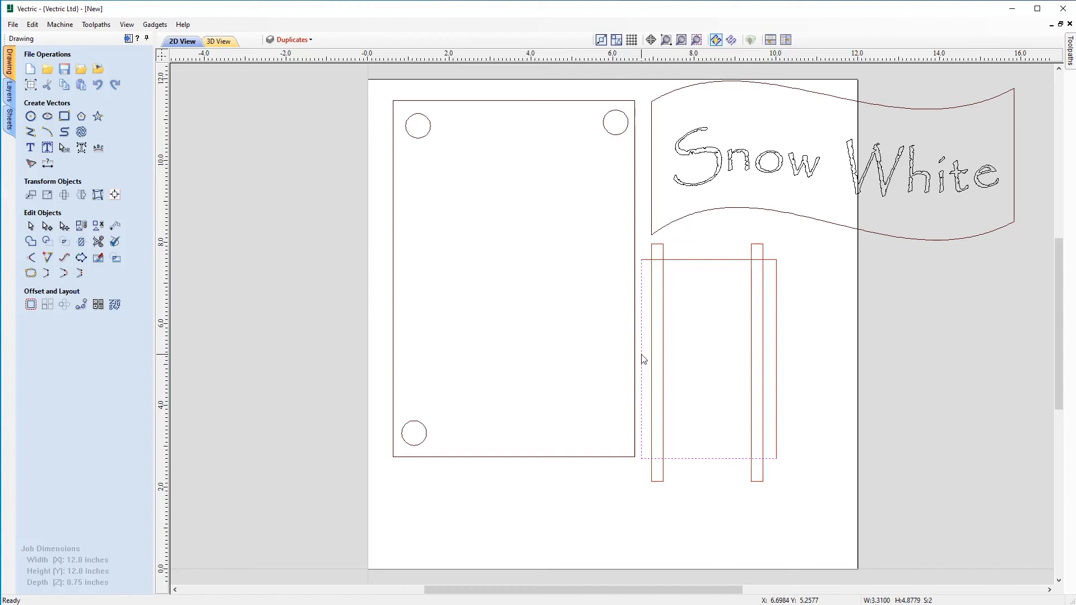
left_click(705, 261, "shift")
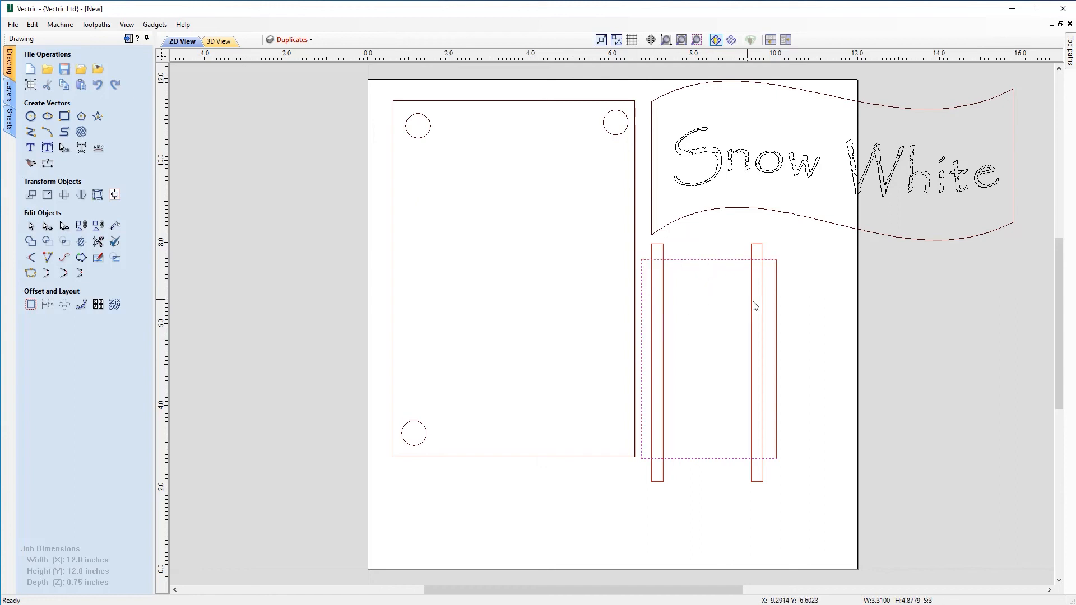
left_click(777, 332, "shift")
left_click(29, 274)
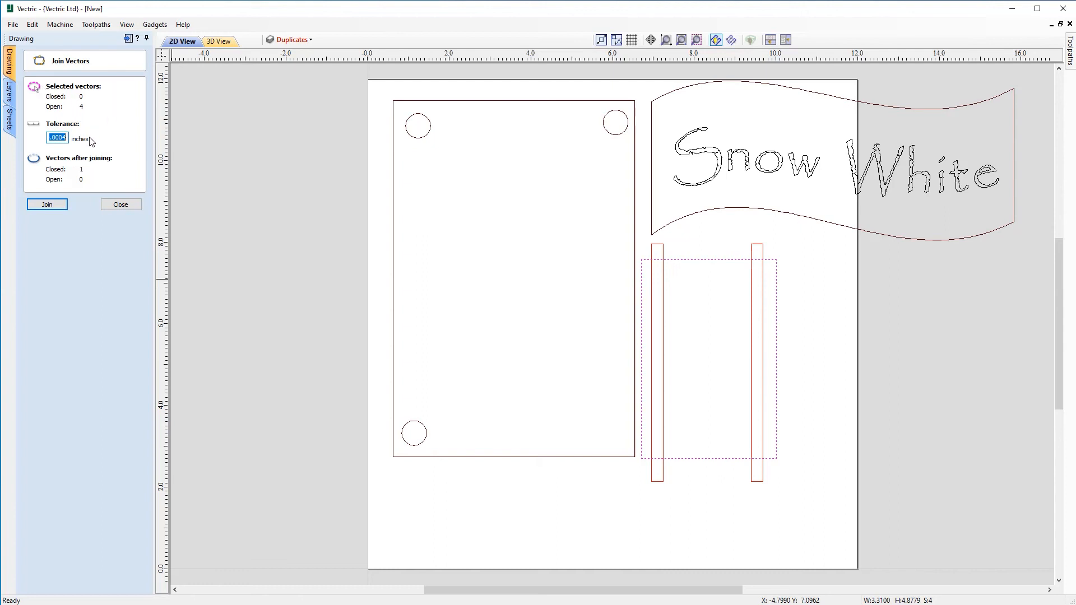
left_click(67, 136)
left_click(57, 205)
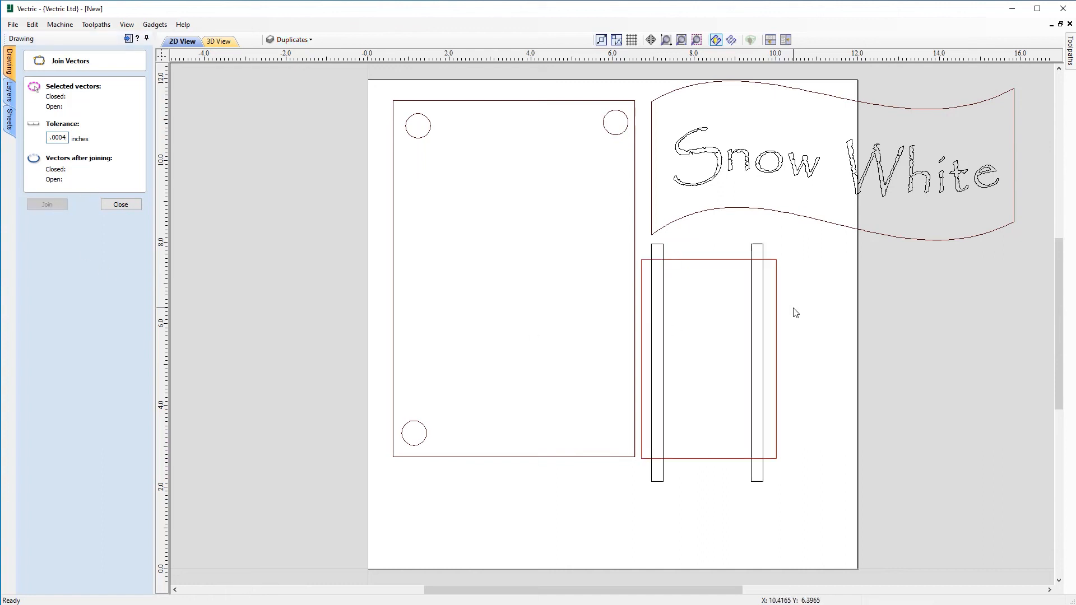
left_click(121, 204)
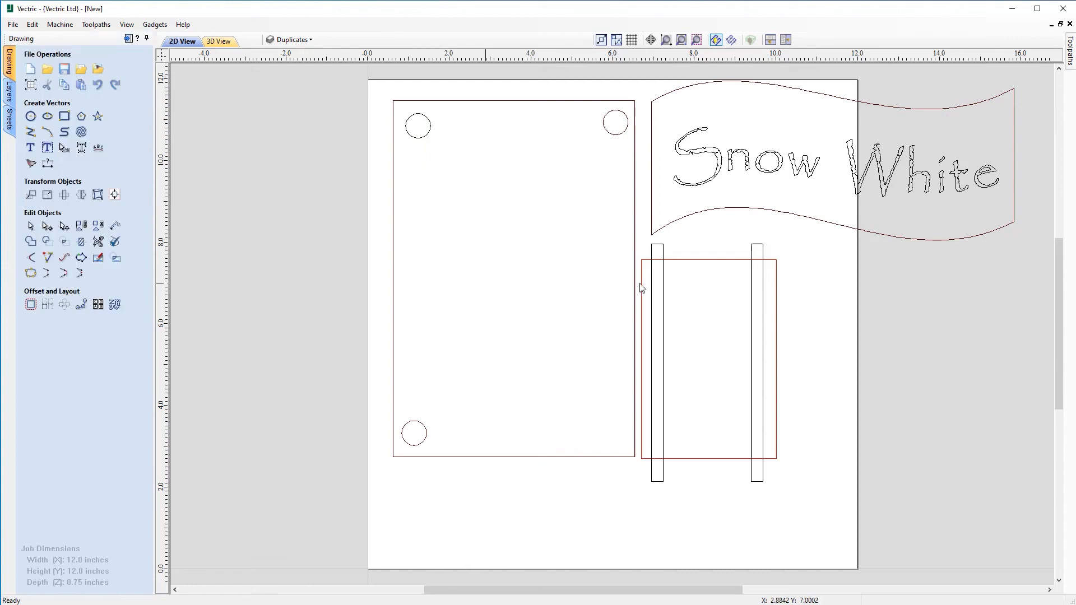
left_click(723, 262)
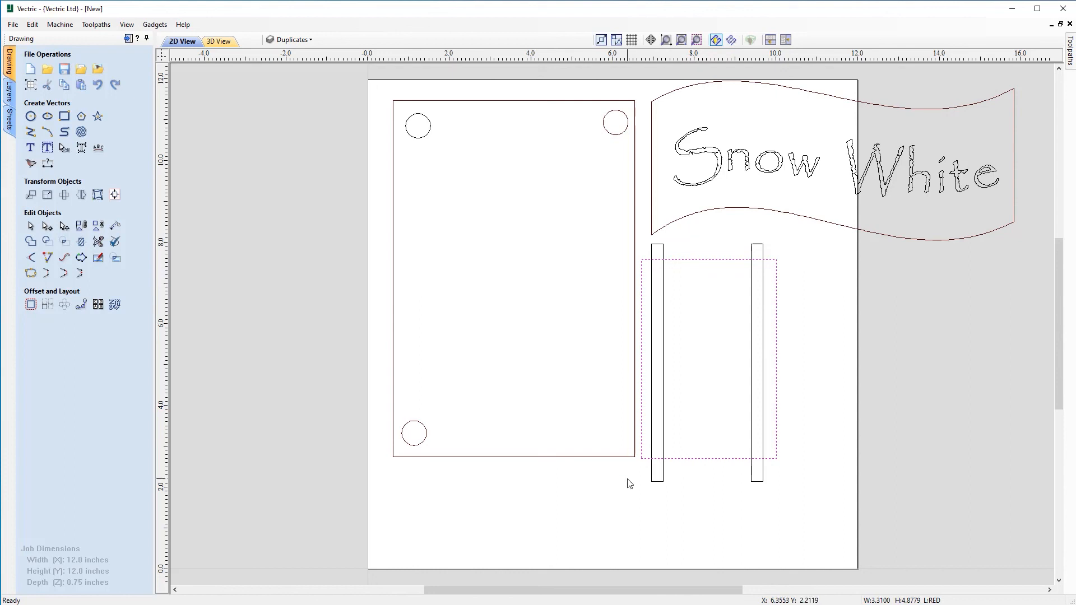
left_click(644, 482)
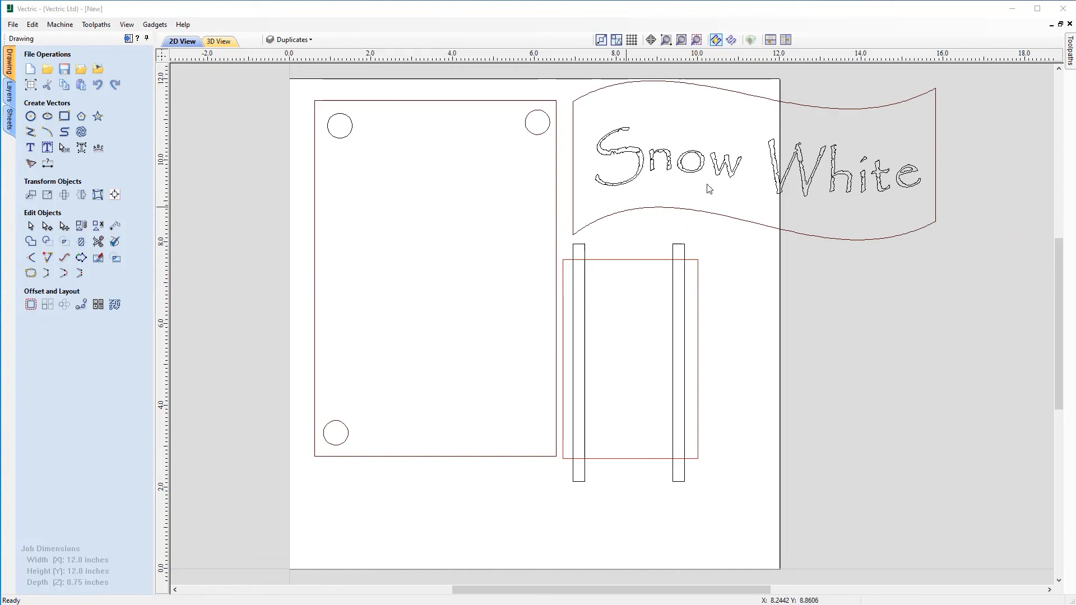
- Examine the nodes along the outline of the letter S in the Snow White text in node editing
scroll(755, 223, "up", 1)
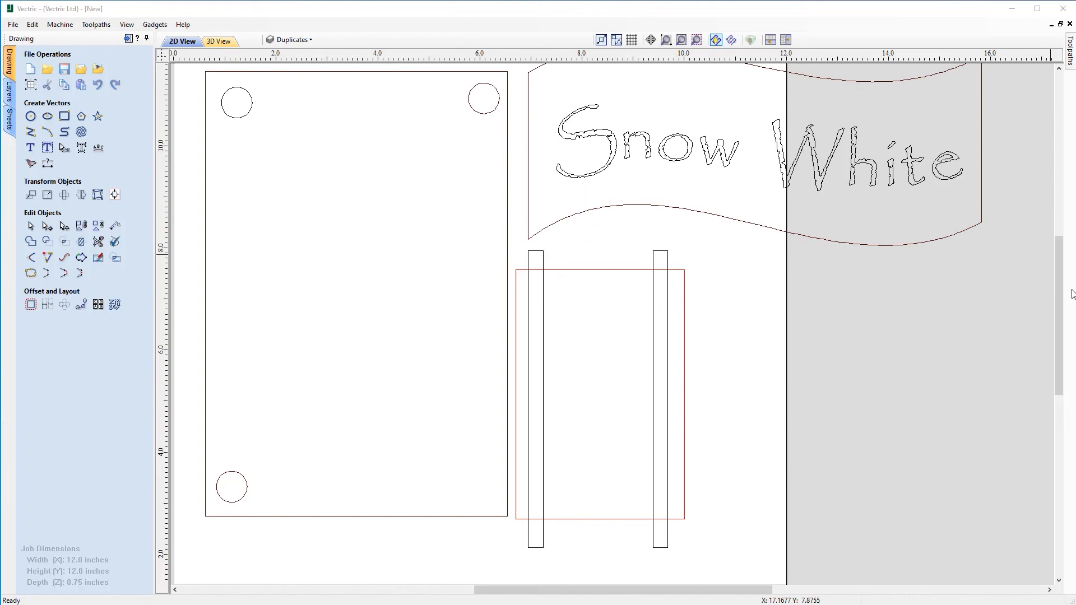
left_click_drag(1059, 294, 886, 261)
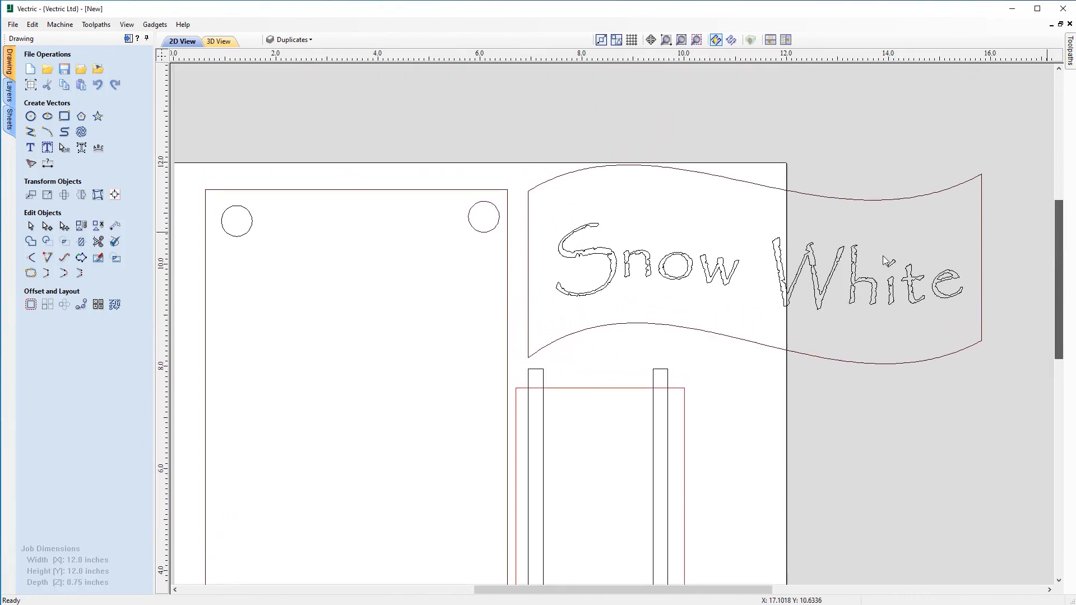
scroll(730, 277, "up", 4)
left_click(450, 261)
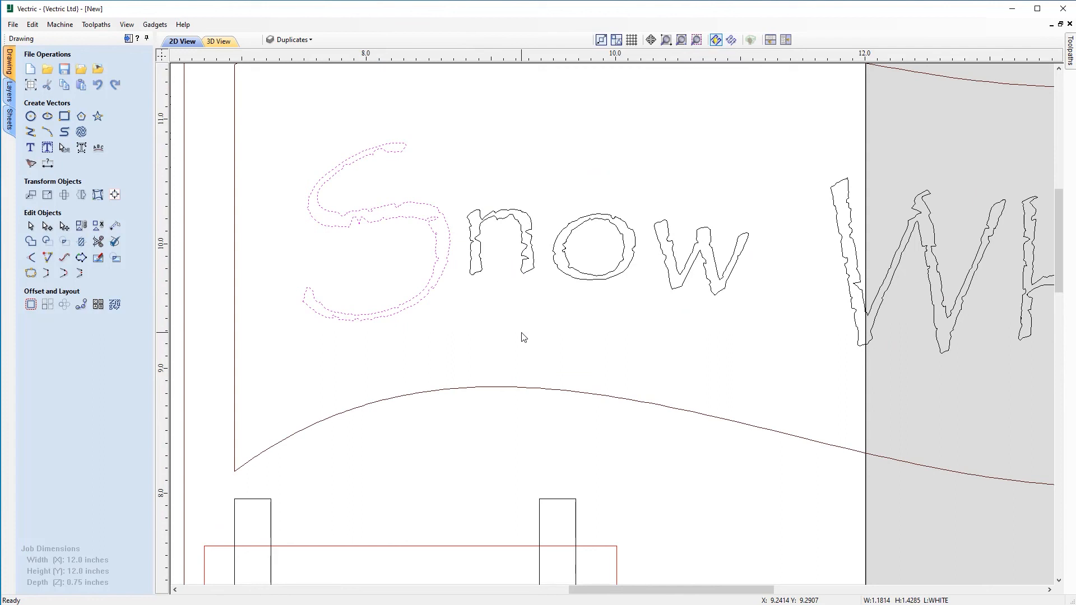
key("n")
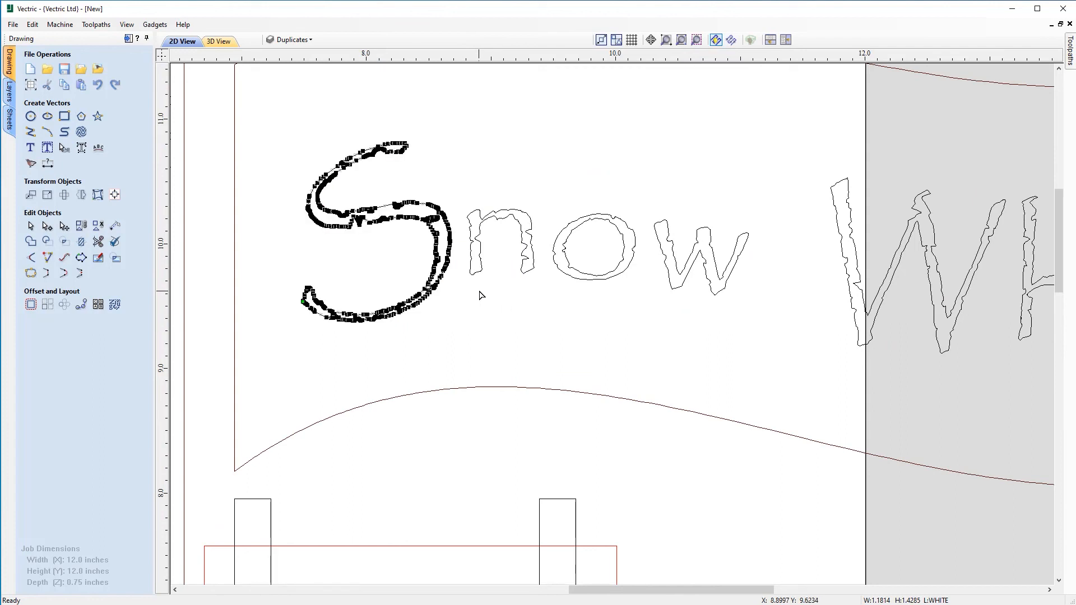
scroll(392, 216, "down", 1)
scroll(404, 215, "up", 1)
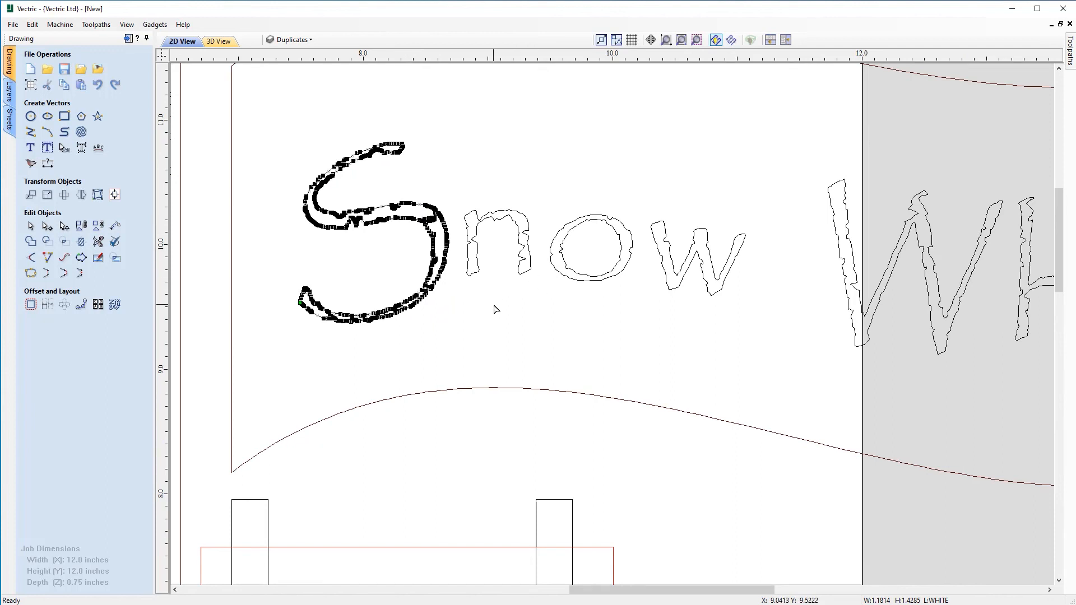
scroll(505, 403, "down", 1)
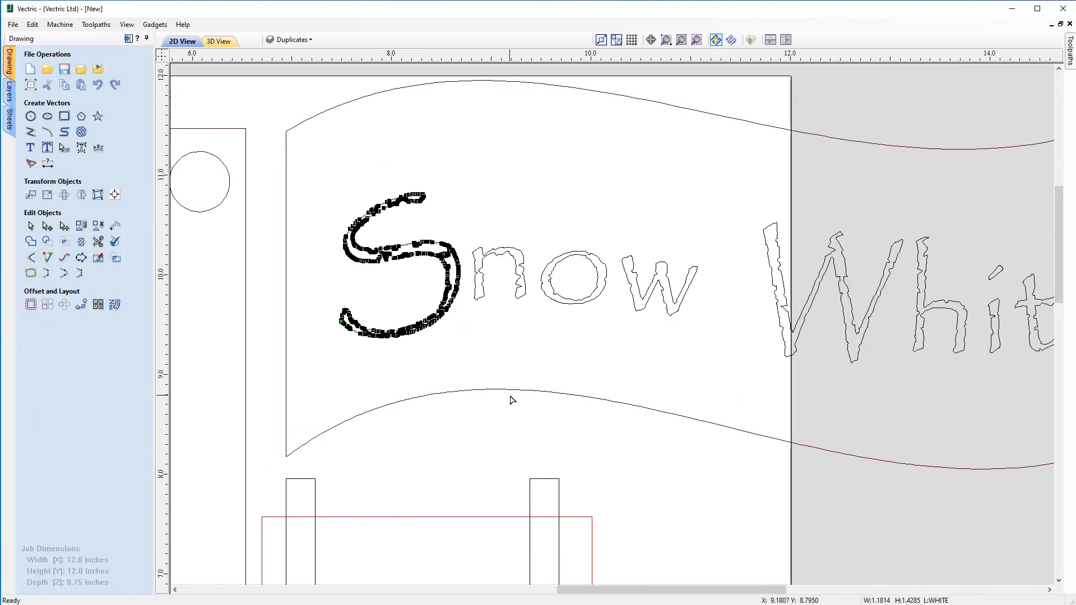
scroll(510, 401, "up", 1)
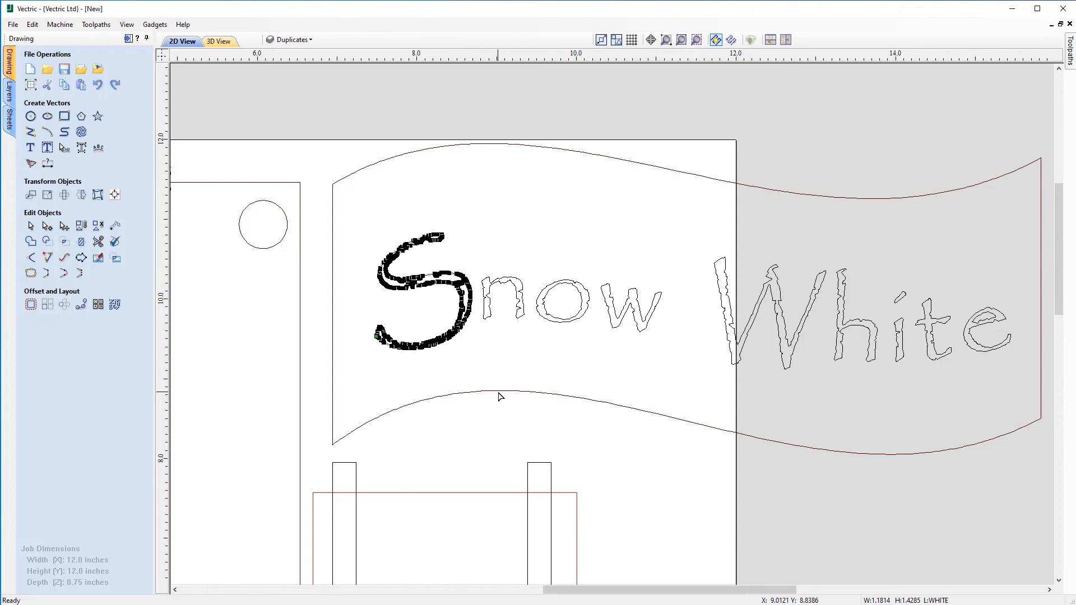
- Fit Bezier curves to the wavy banner outline with 0.001 inch tolerance and sharp corners kept up to 60 degrees, replacing the selected vector
left_click(497, 392)
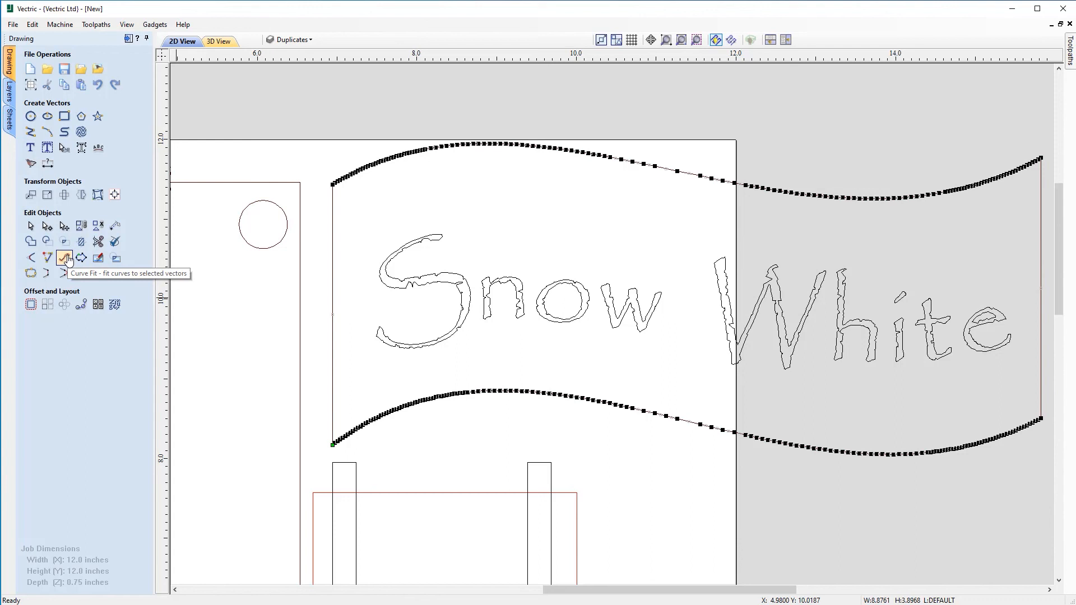
left_click(65, 258)
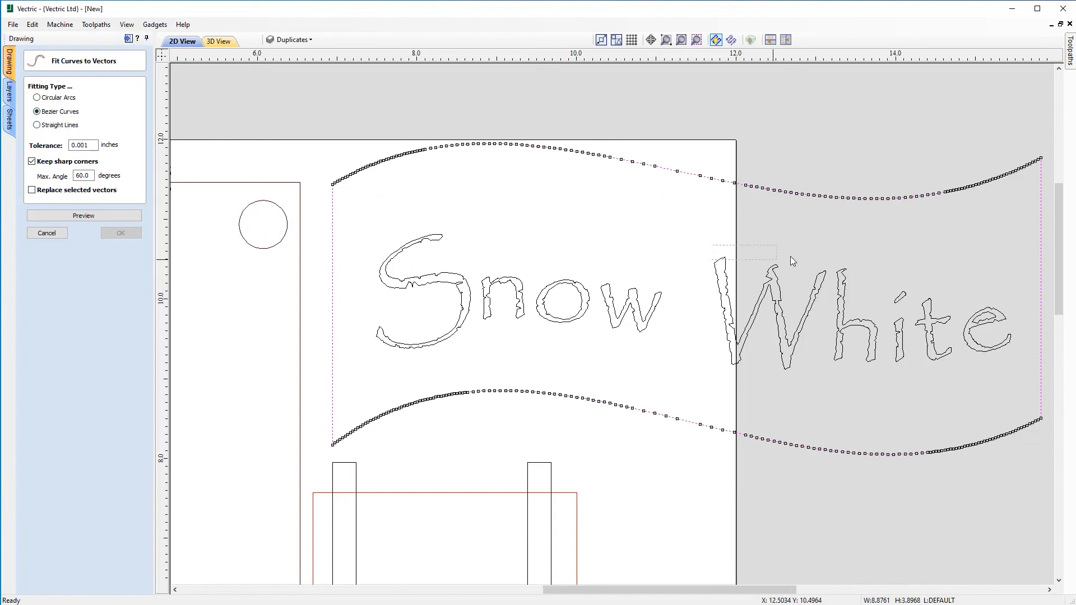
left_click(746, 246)
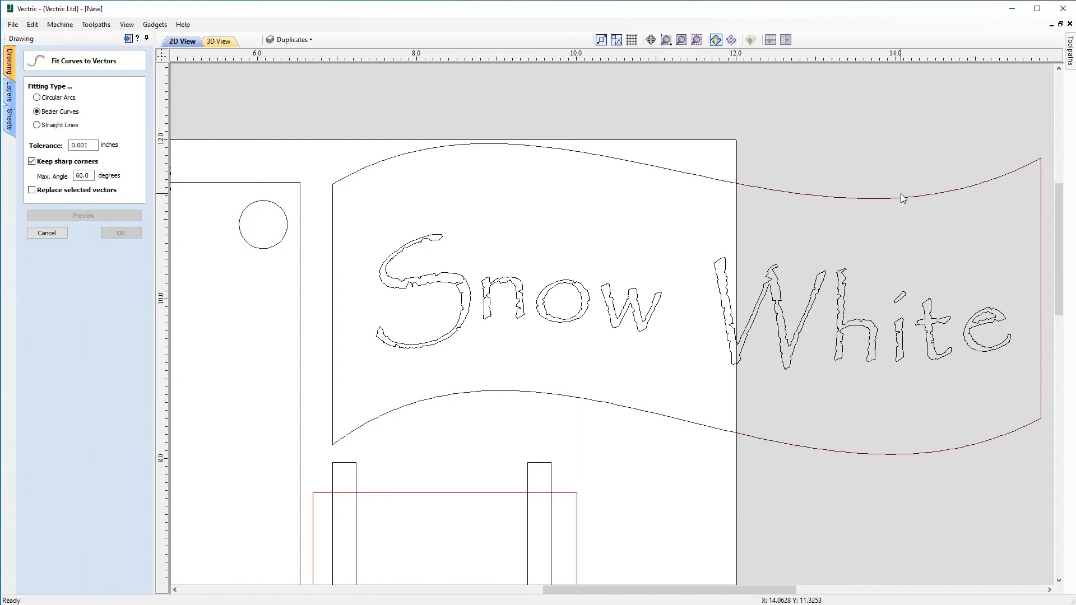
left_click(429, 151)
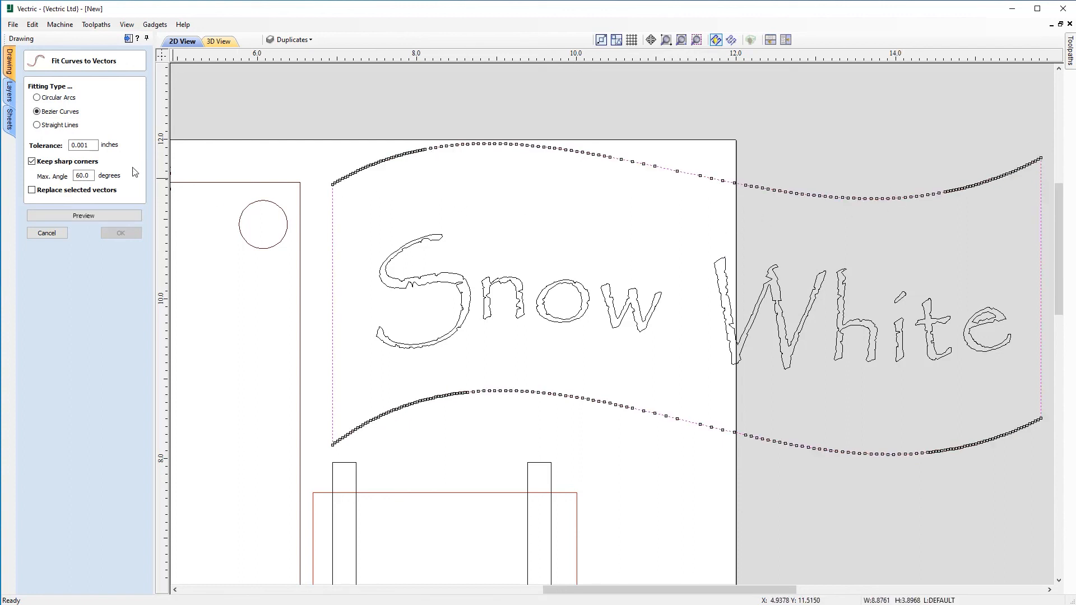
left_click(99, 214)
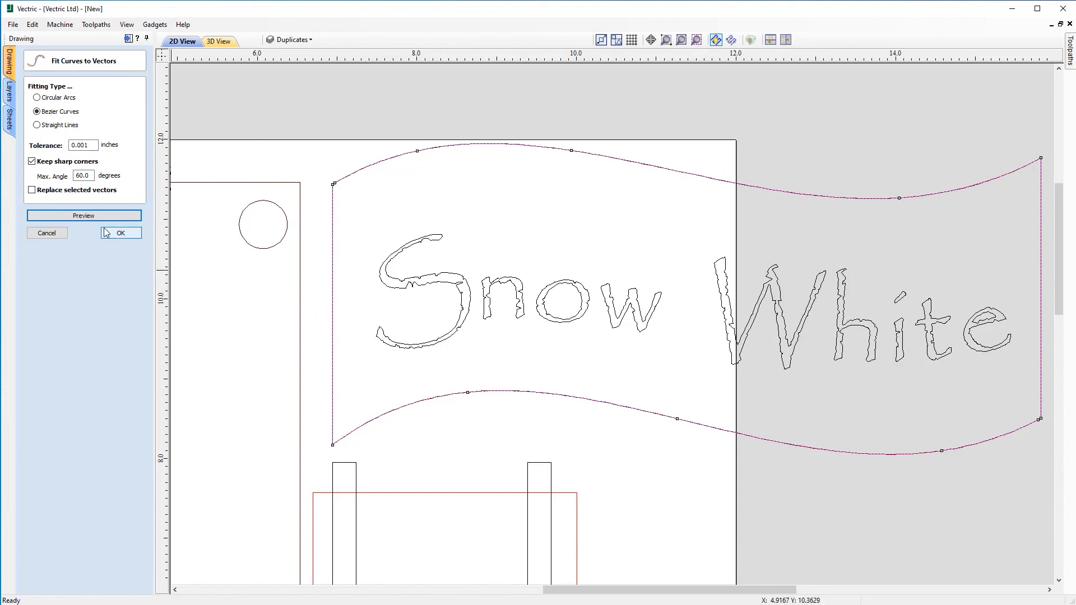
left_click(32, 190)
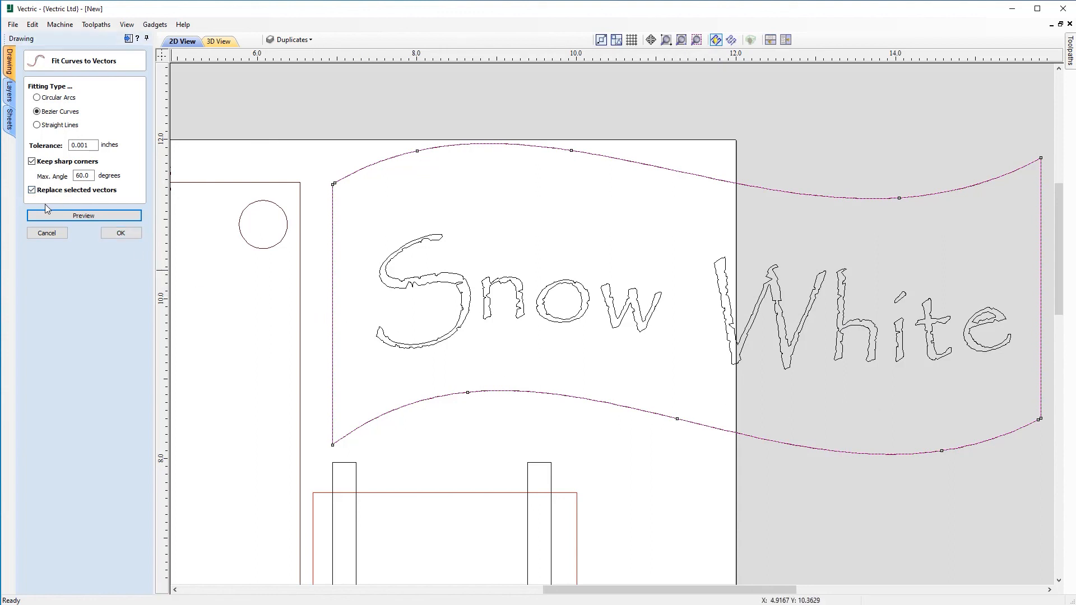
left_click(120, 233)
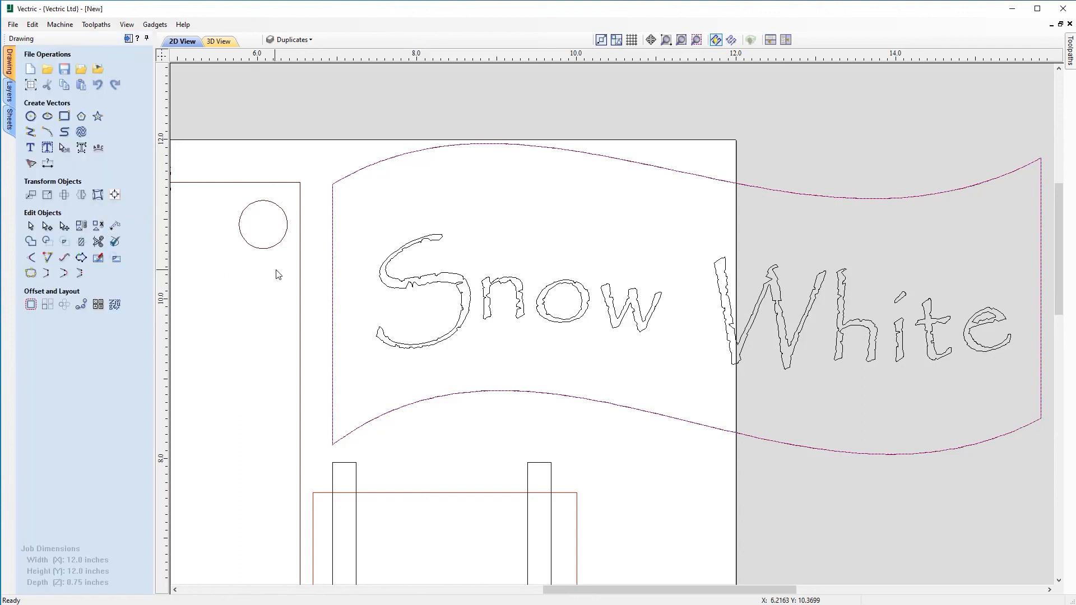
- Examine the nodes of the curve-fitted banner outline in node editing, and deselect it
double_click(544, 396)
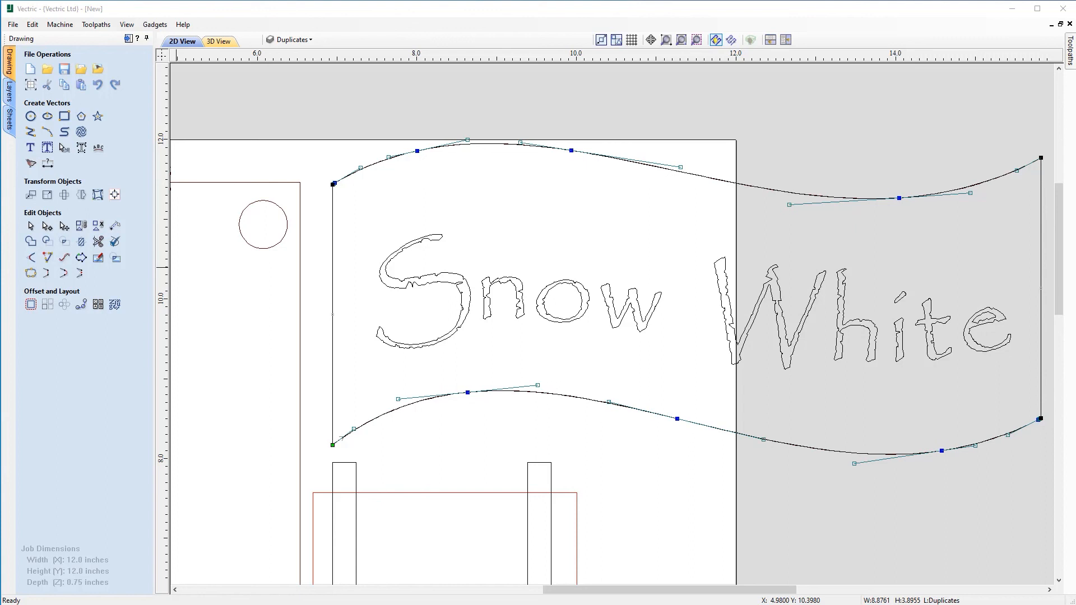
middle_click_drag(220, 525, 219, 543)
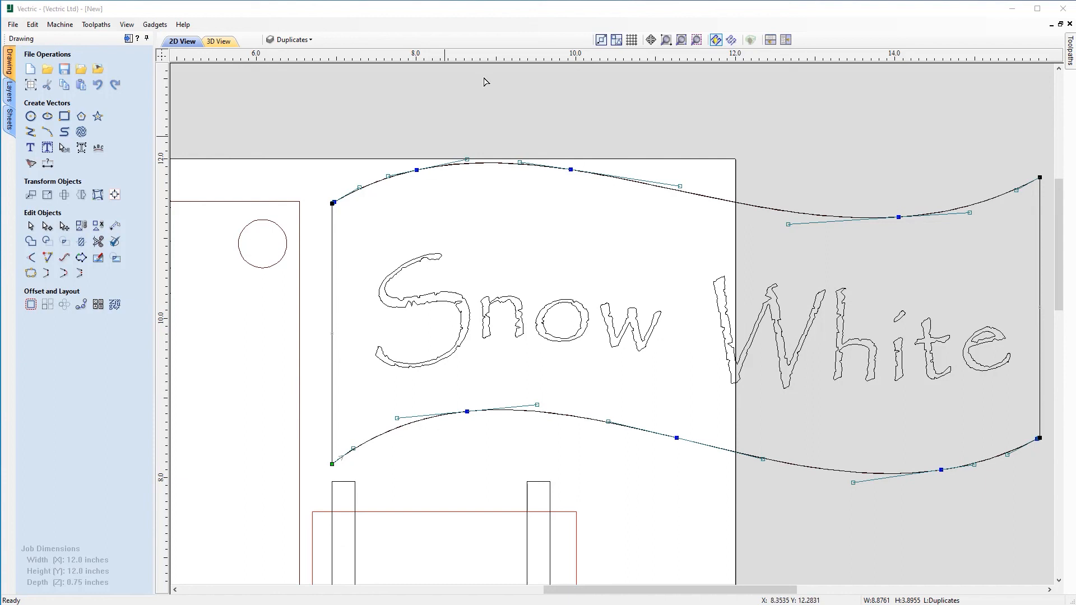
left_click(681, 43)
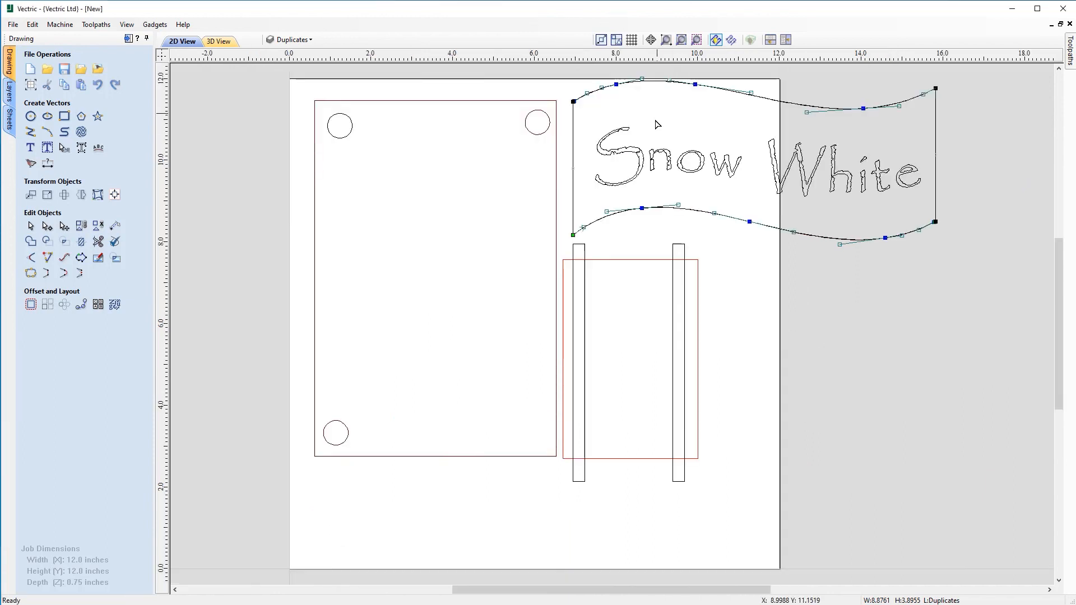
left_click(643, 236)
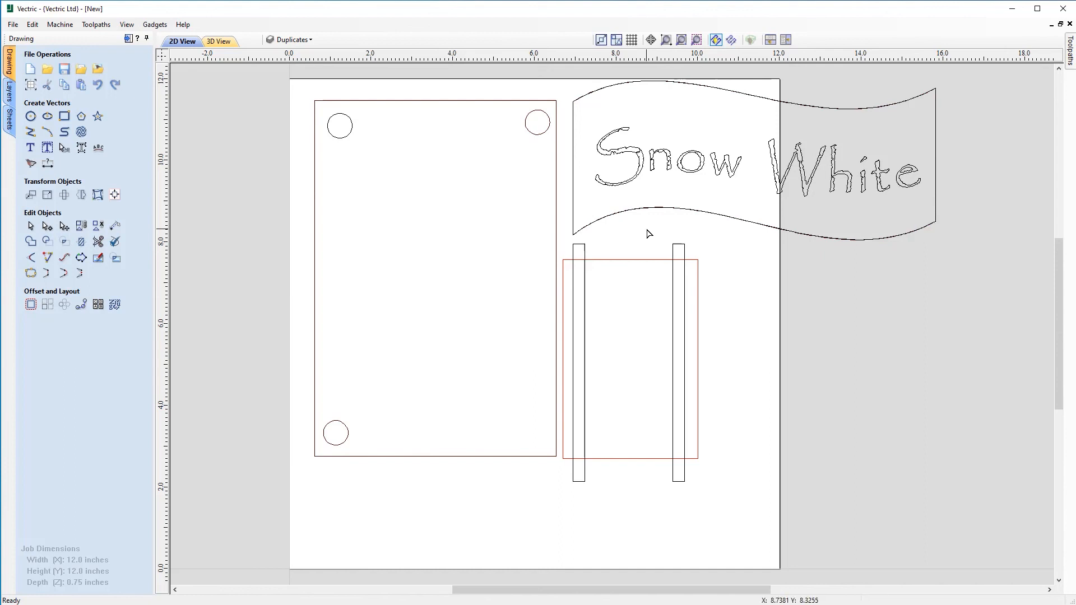